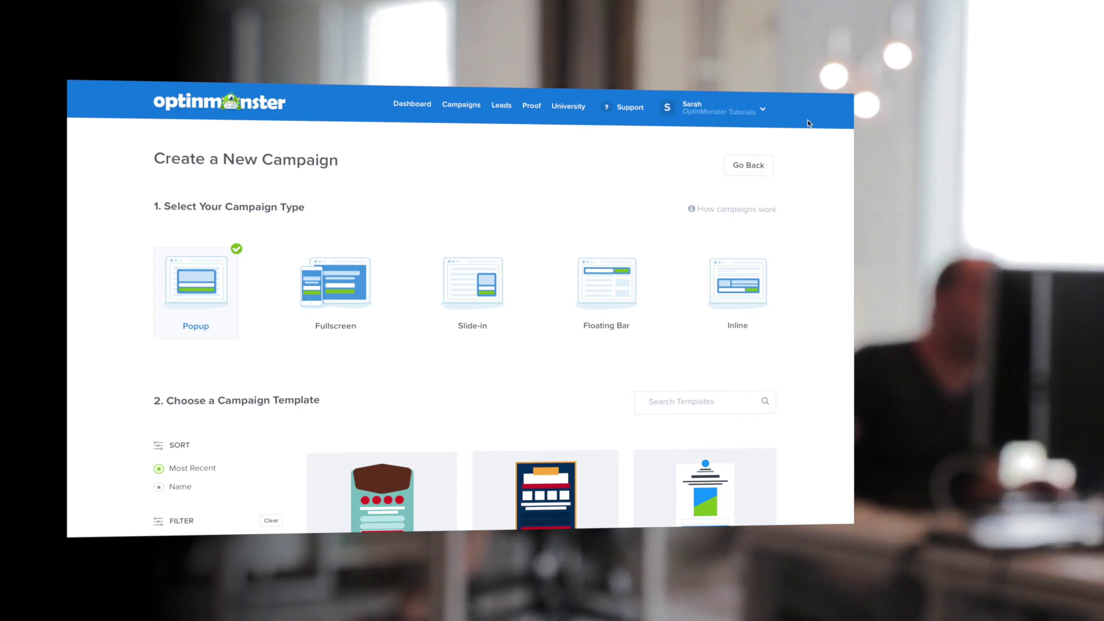
Step: Choose Inline as the campaign type and start it from the Hustle template
click(740, 281)
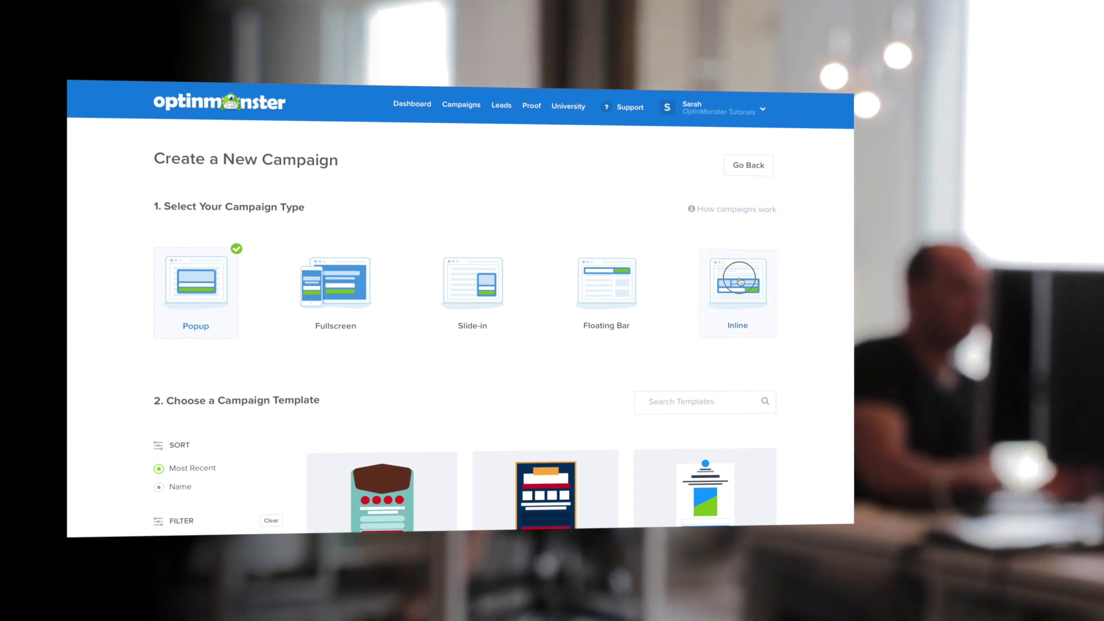
scroll(805, 283, down, 2)
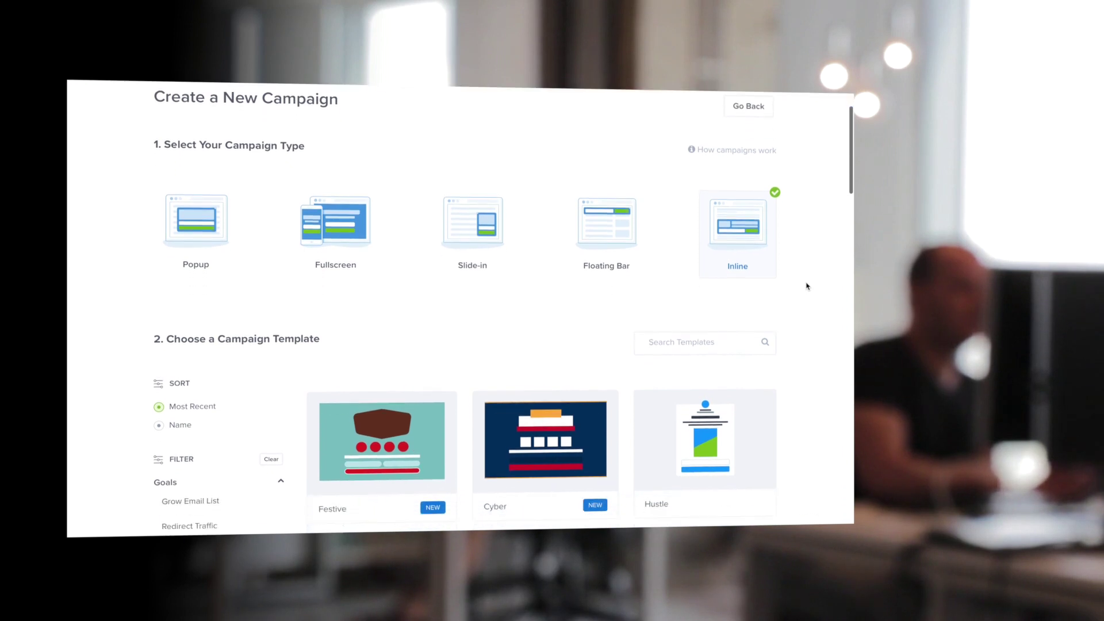
scroll(806, 286, down, 4)
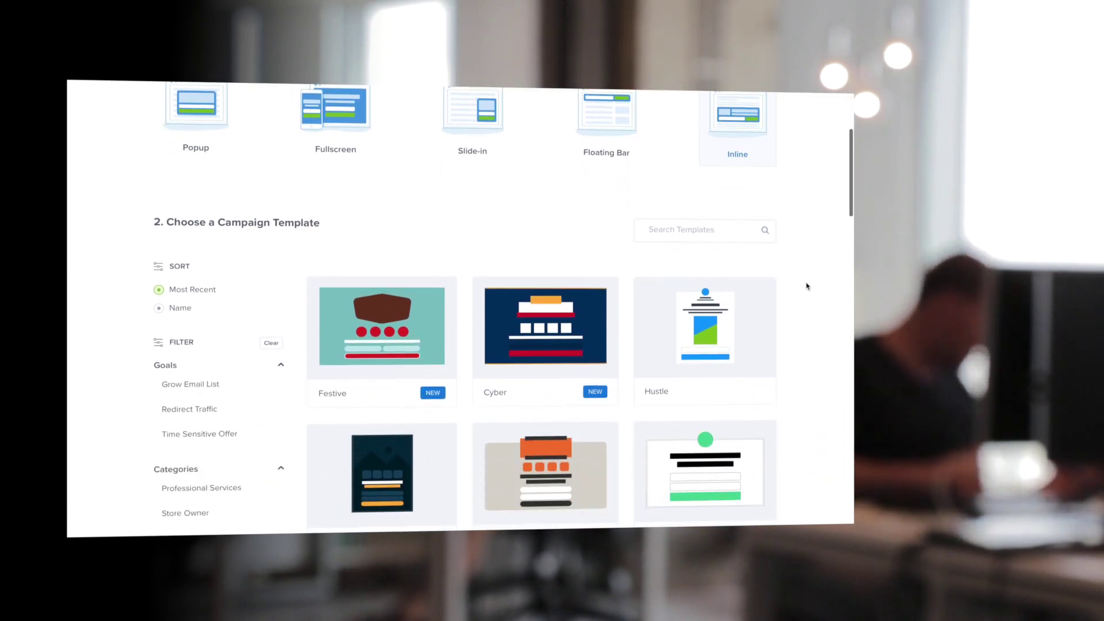
scroll(806, 286, down, 5)
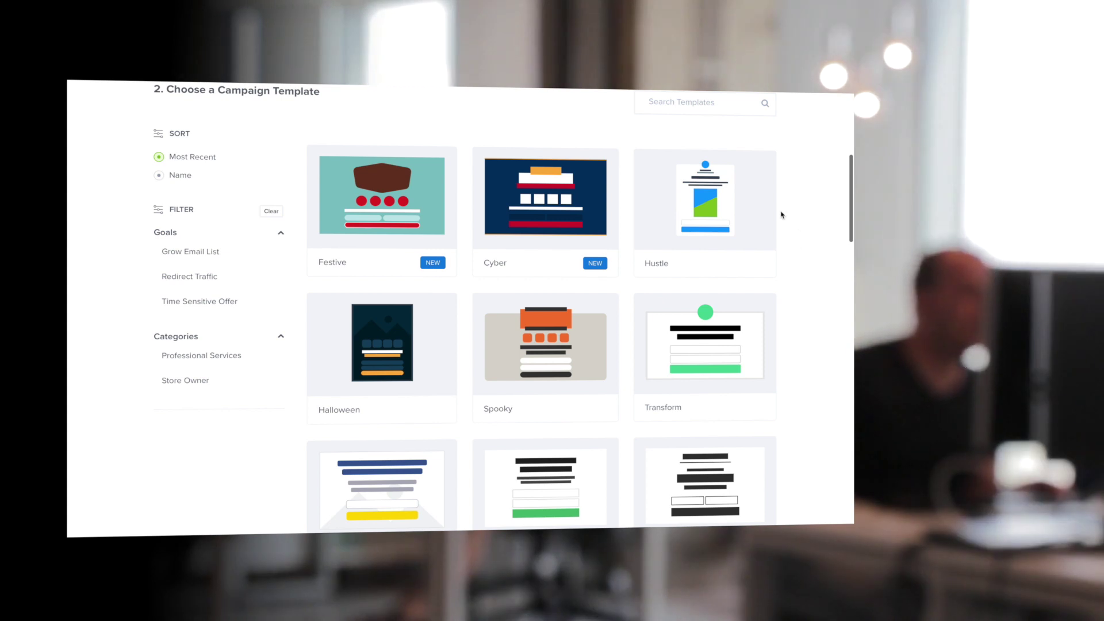
mouse_move(713, 191)
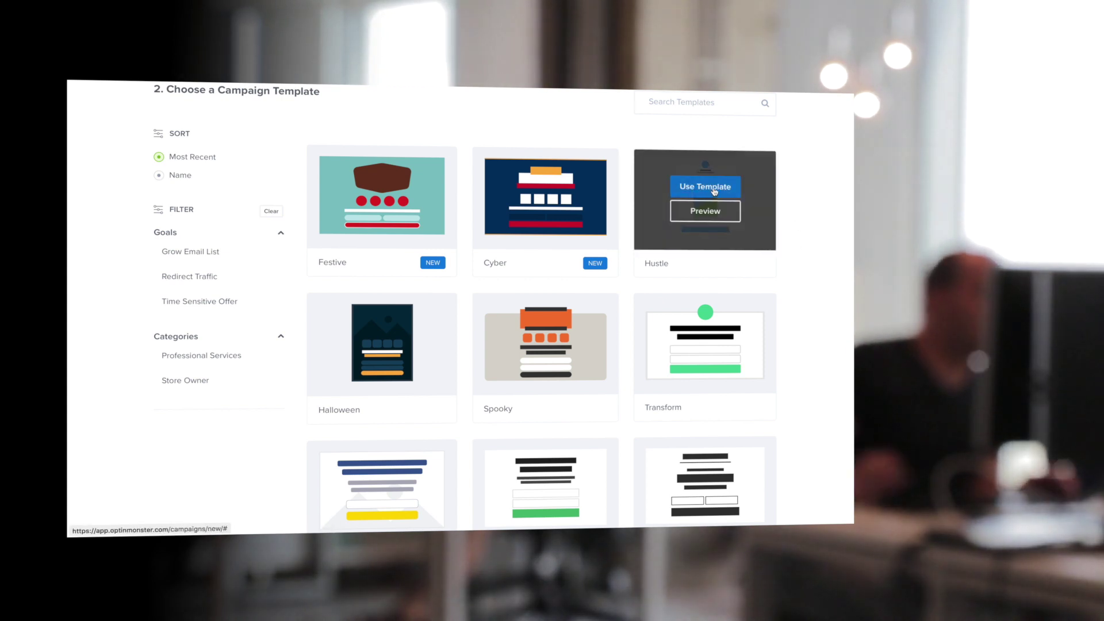
mouse_move(540, 323)
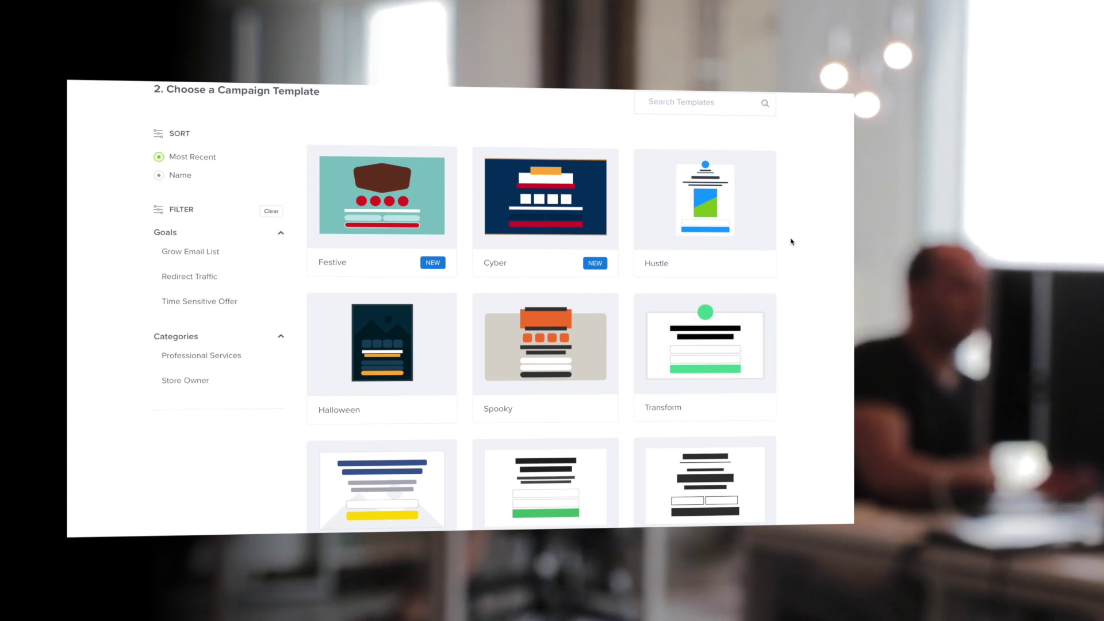
click(716, 189)
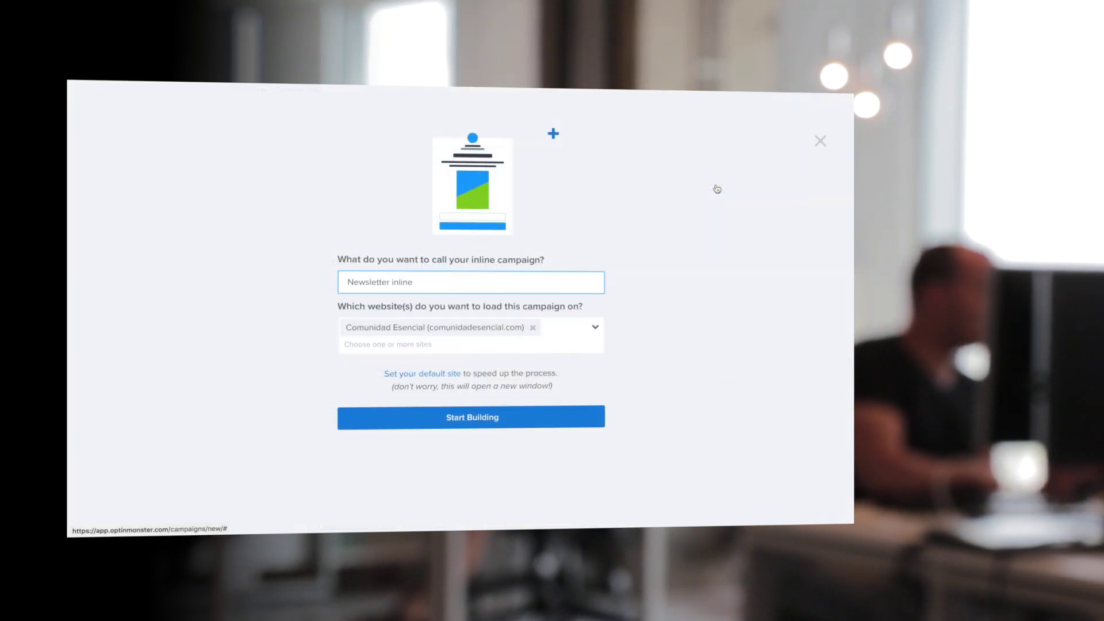
Step: Rename the campaign to 'Newsletter Inline' and open it in the campaign builder
drag(417, 281, 306, 262)
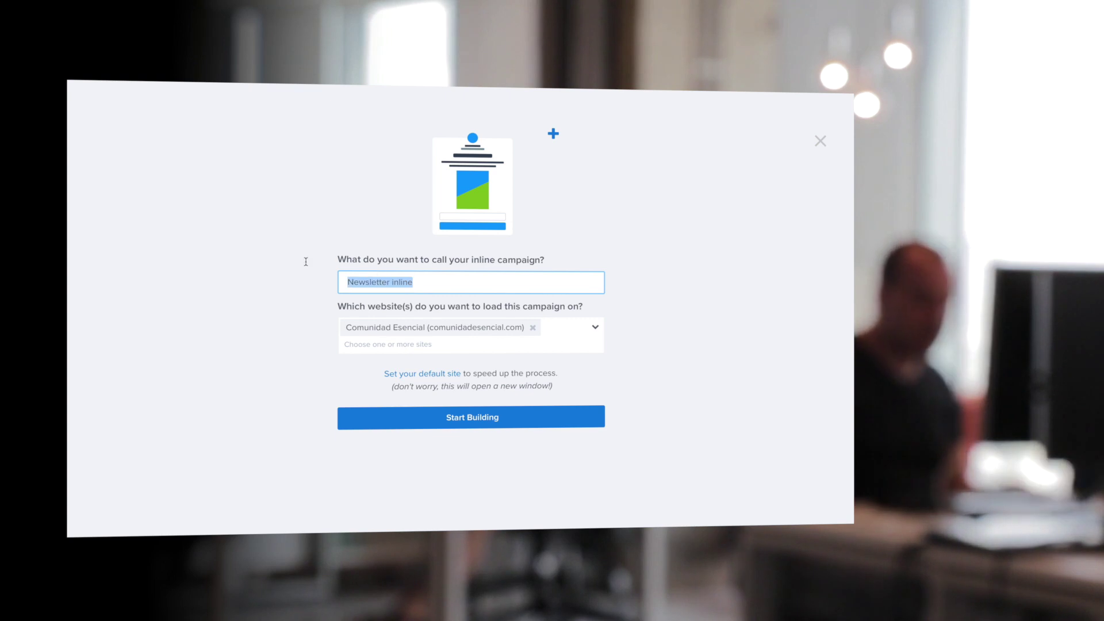
key(BackSpace)
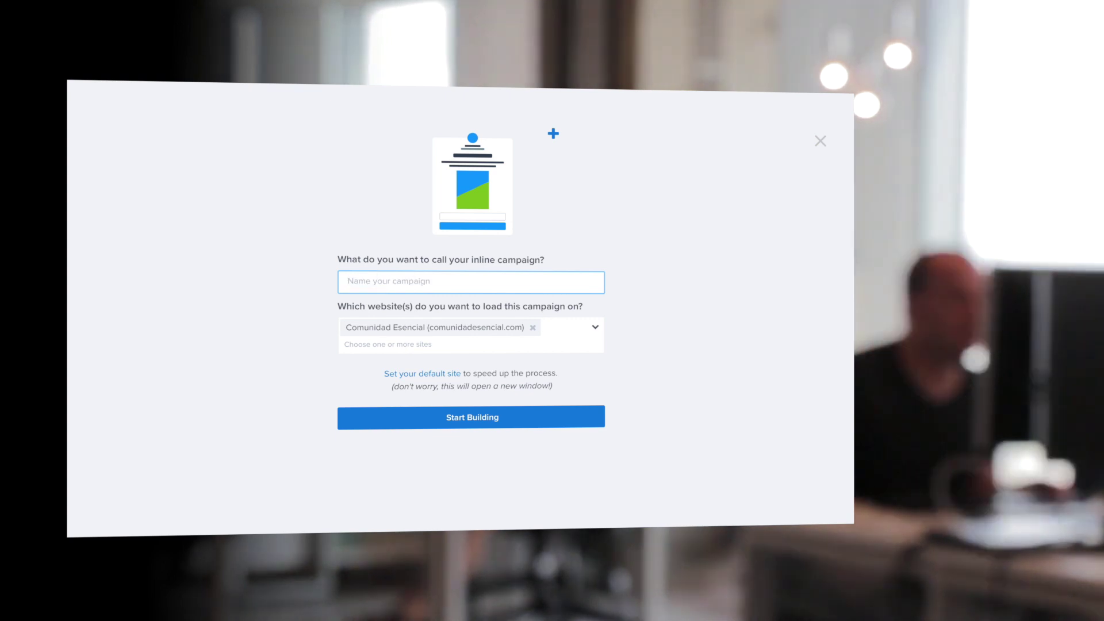
text(Newsletter Inline)
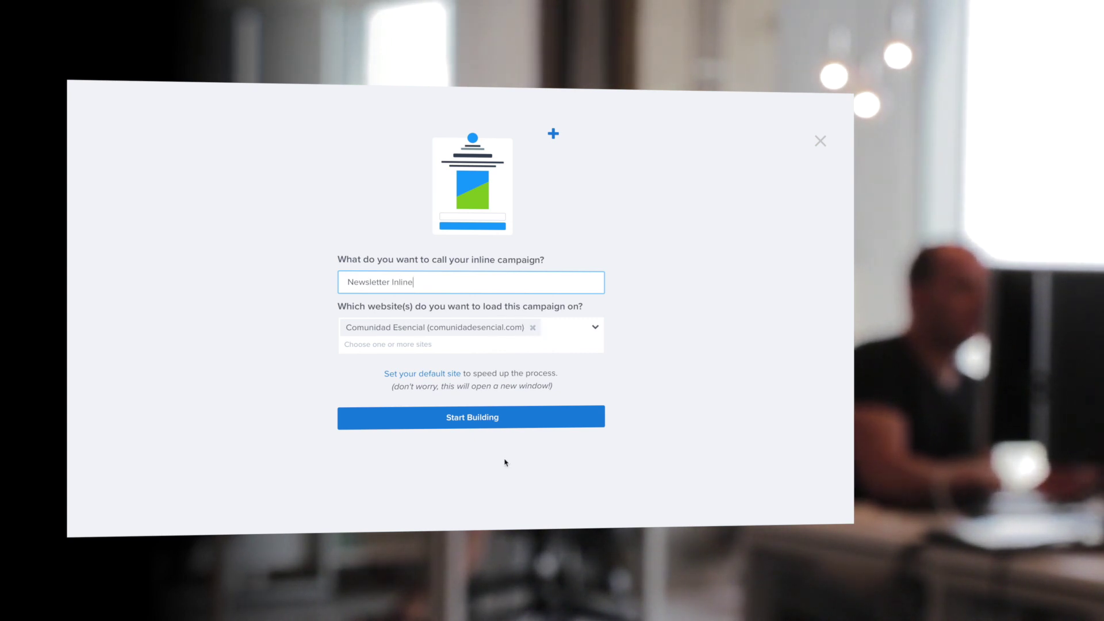
click(504, 418)
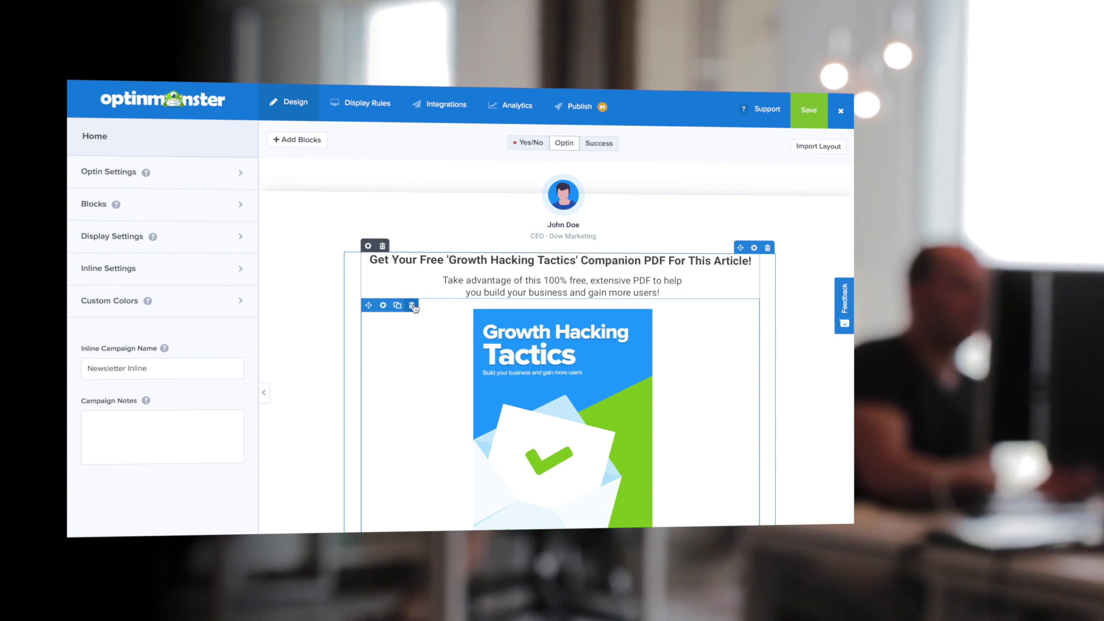
Step: Delete the Growth Hacking Tactics book cover image block and confirm the removal
click(411, 306)
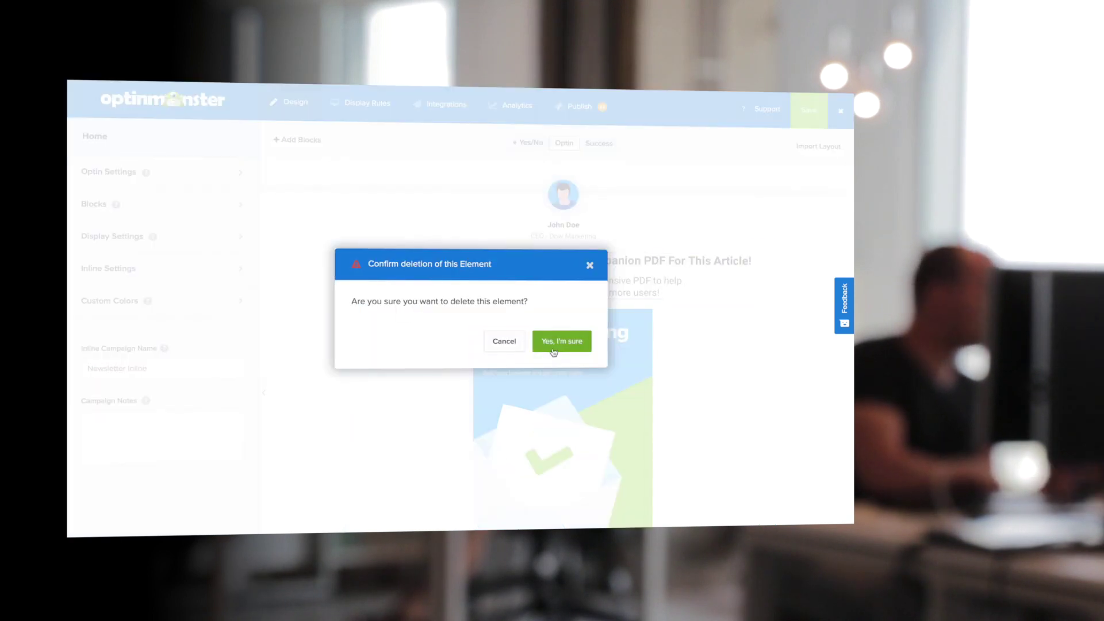
click(550, 343)
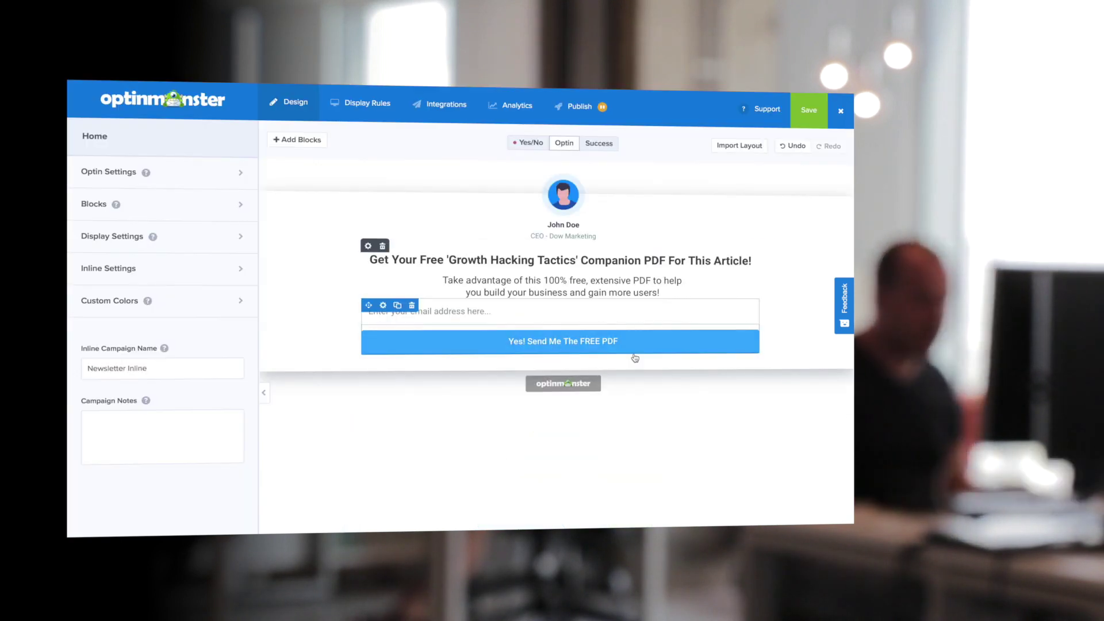
Step: Swap the top avatar for the headshot photo from the Image Library
click(571, 200)
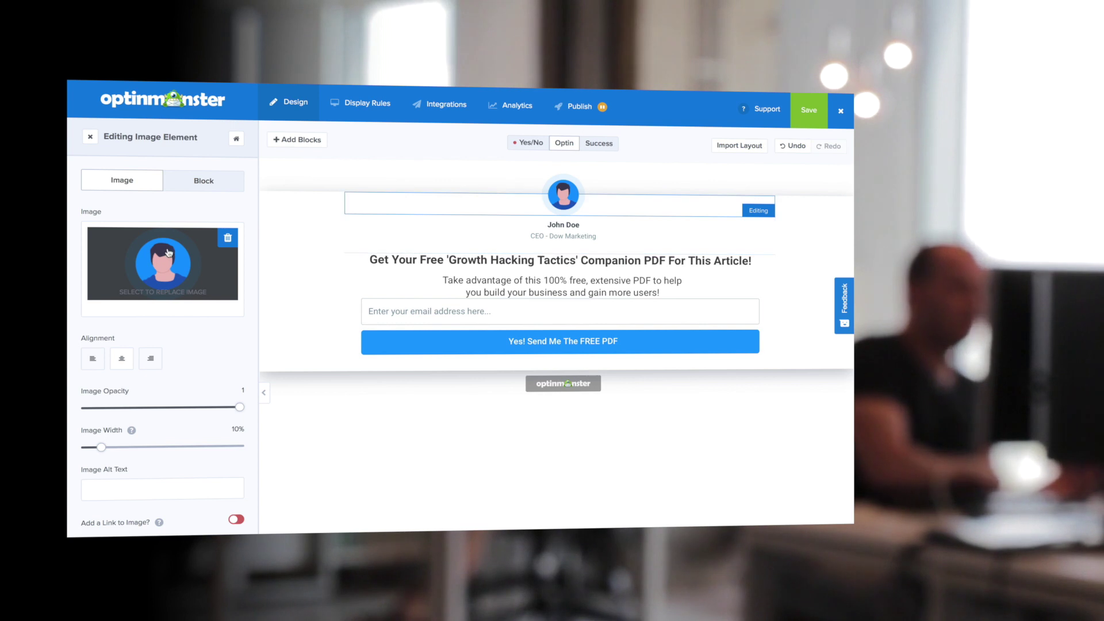
click(163, 256)
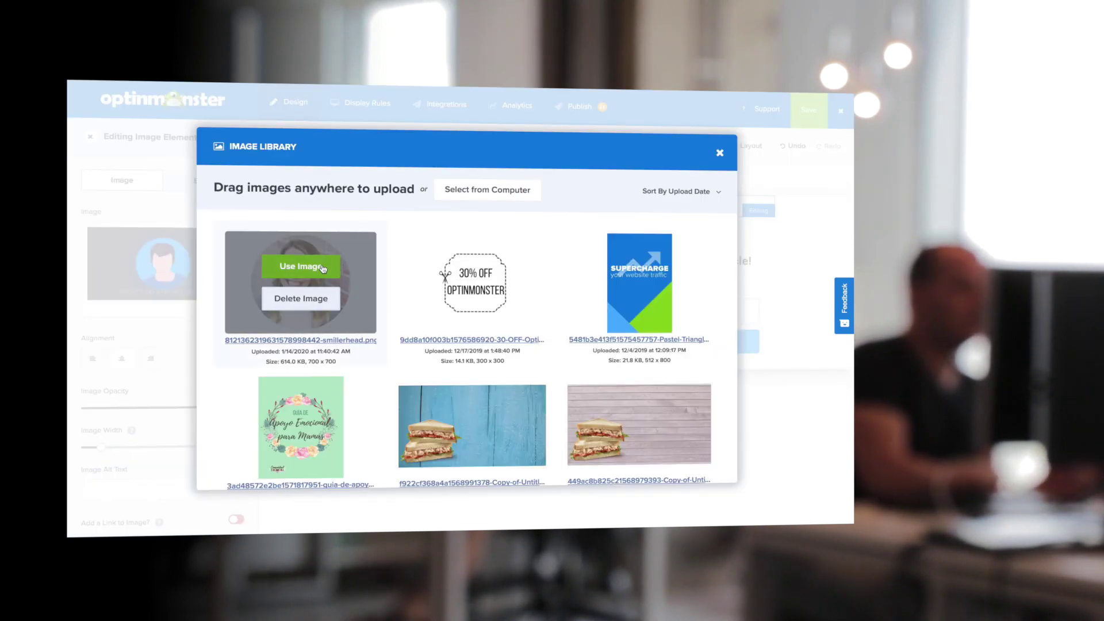
click(323, 269)
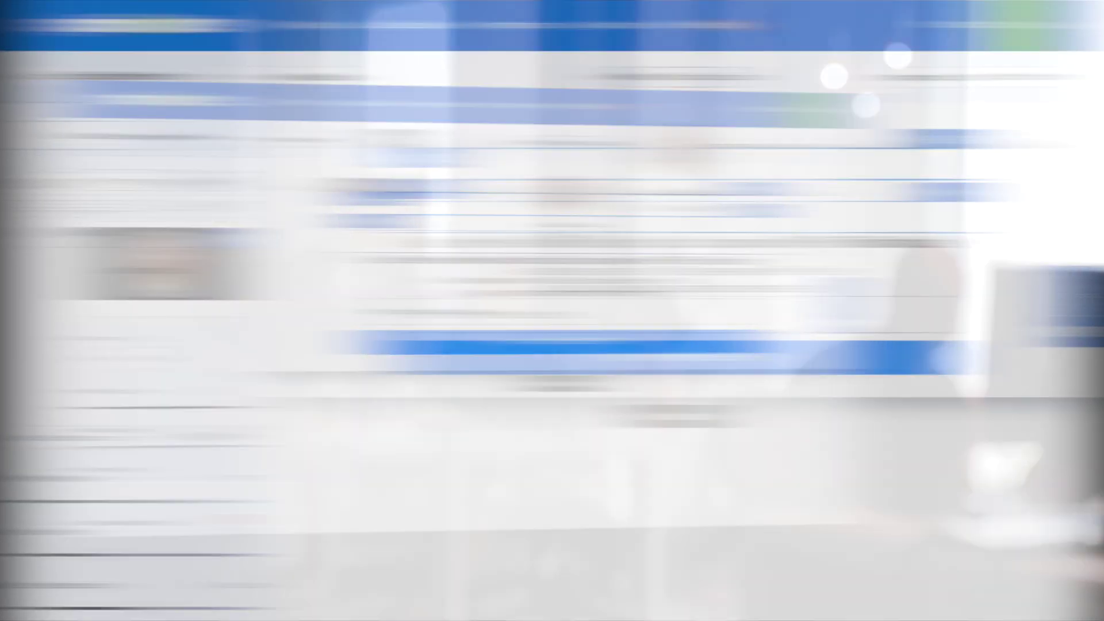
Step: Change the name line under the avatar to 'Get my weekly Happy Mail!'
click(581, 226)
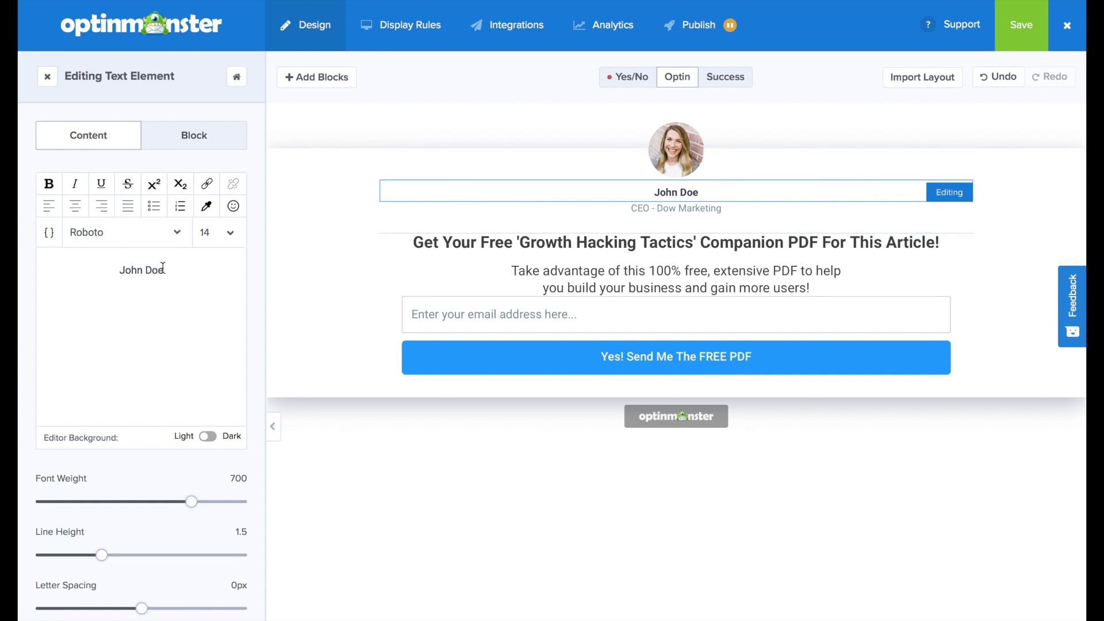
drag(167, 266, 107, 268)
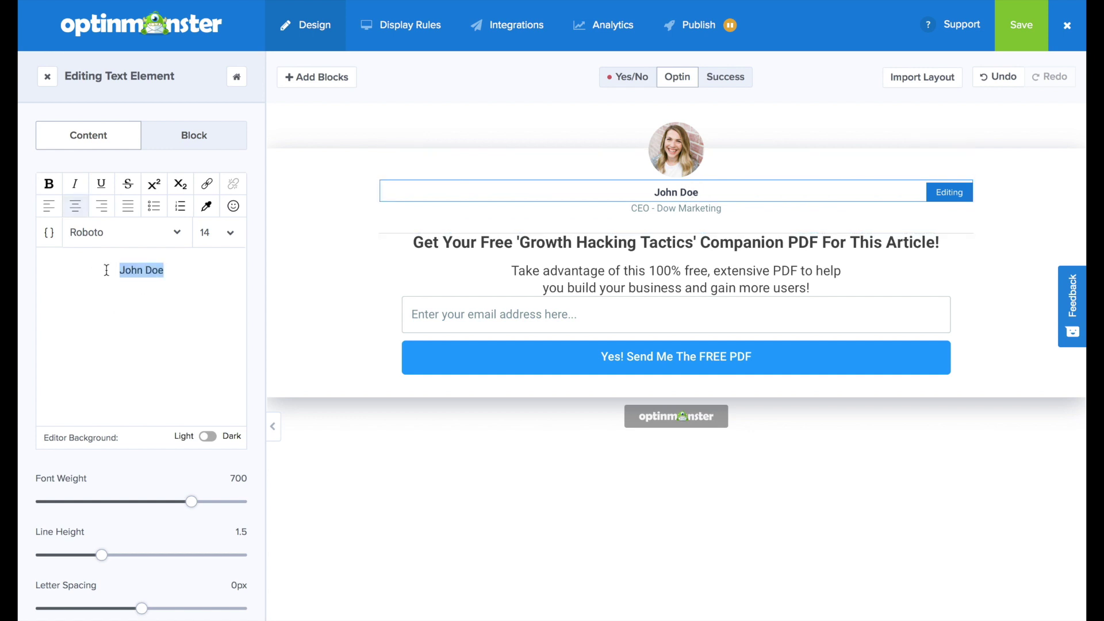
text(Get my we)
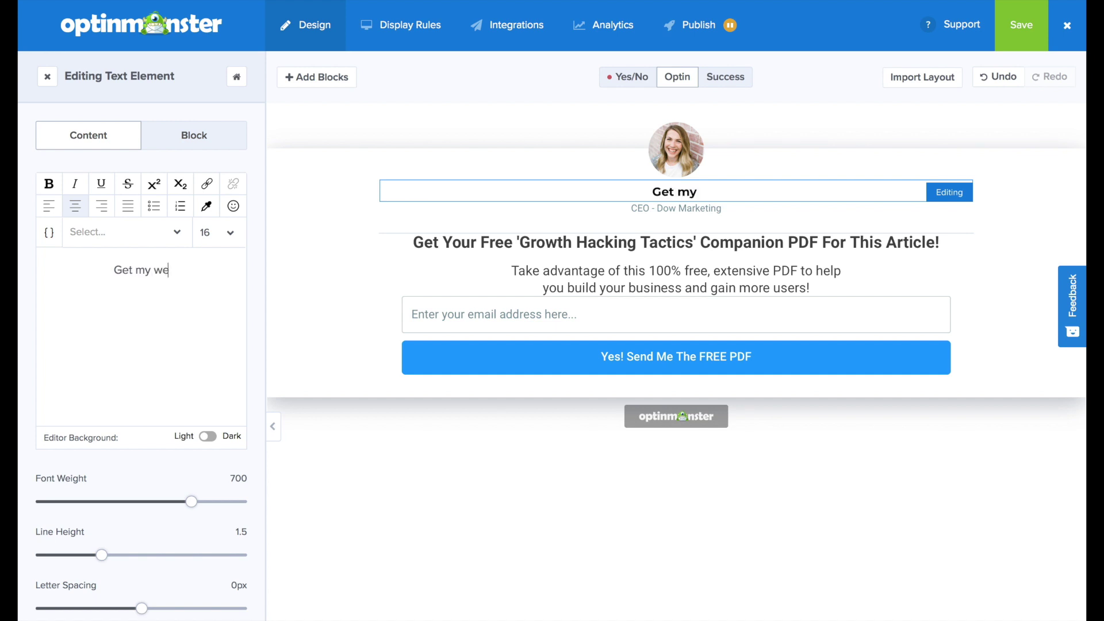
text(ekly H)
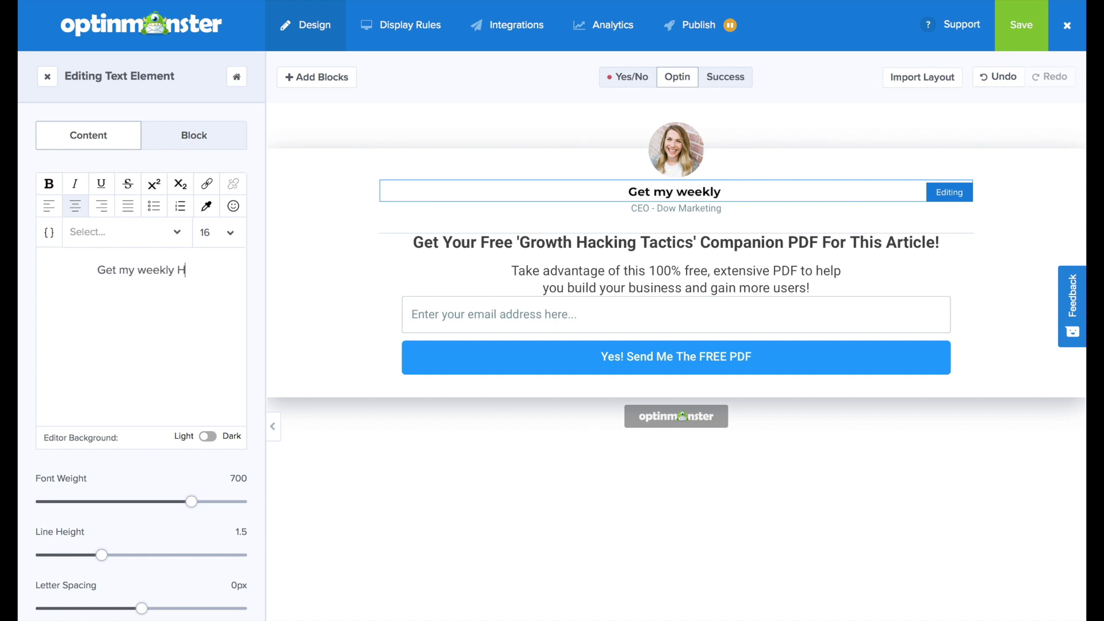
text(appy Mail!)
Step: Replace the headline text with 'Want a weekly pick-me-up?'
click(632, 242)
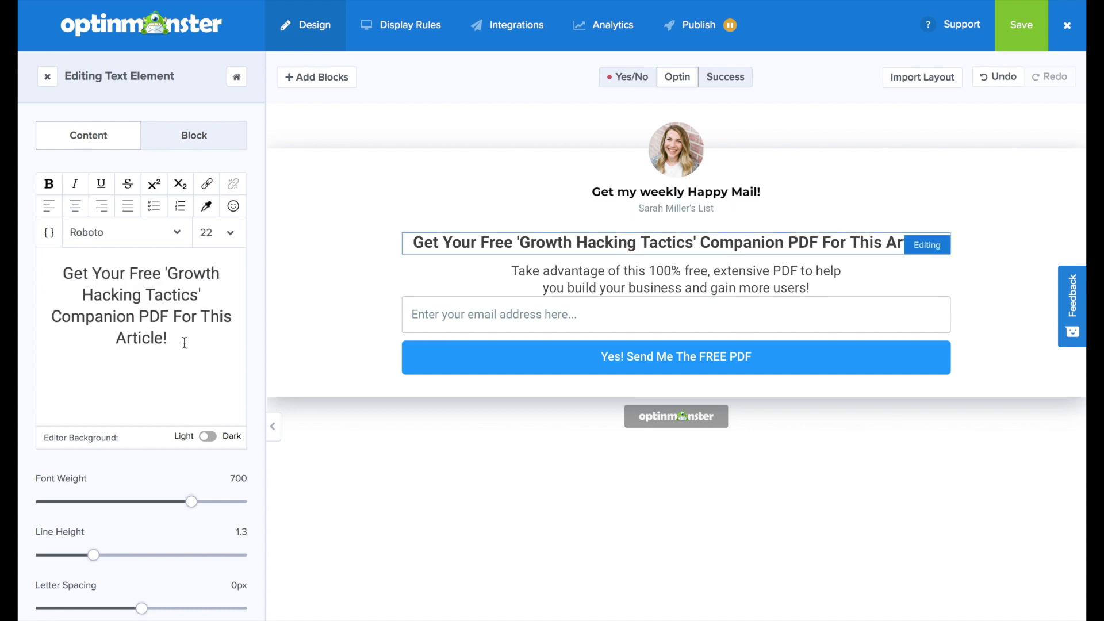
drag(184, 343, 45, 271)
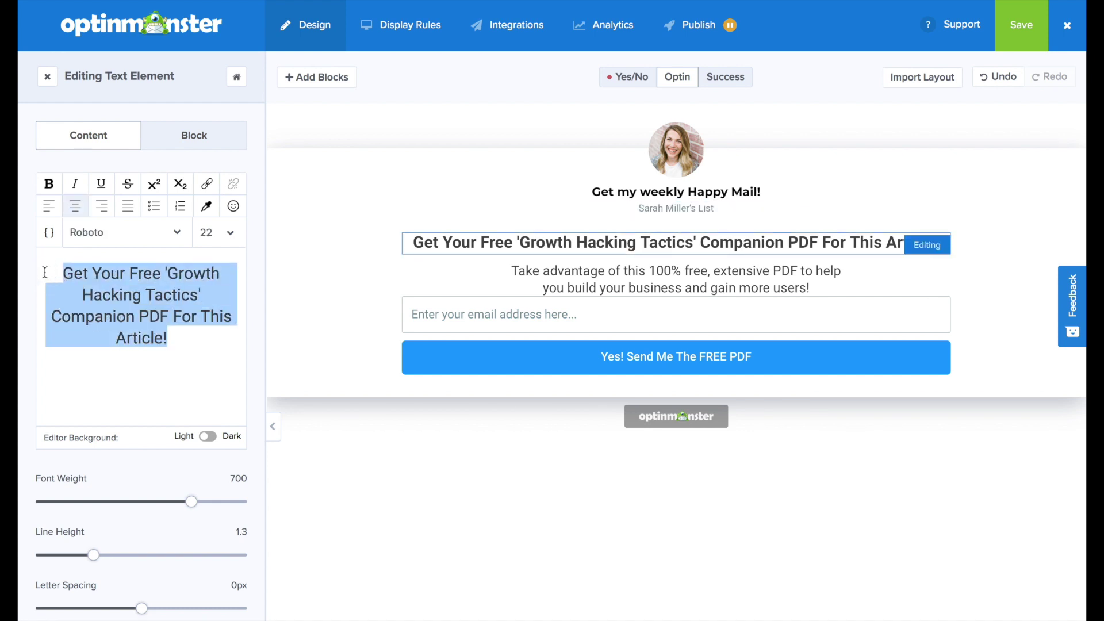
text(Every)
key(BackSpace)
key(BackSpace)
key(BackSpace)
key(BackSpace)
key(BackSpace)
text(Want)
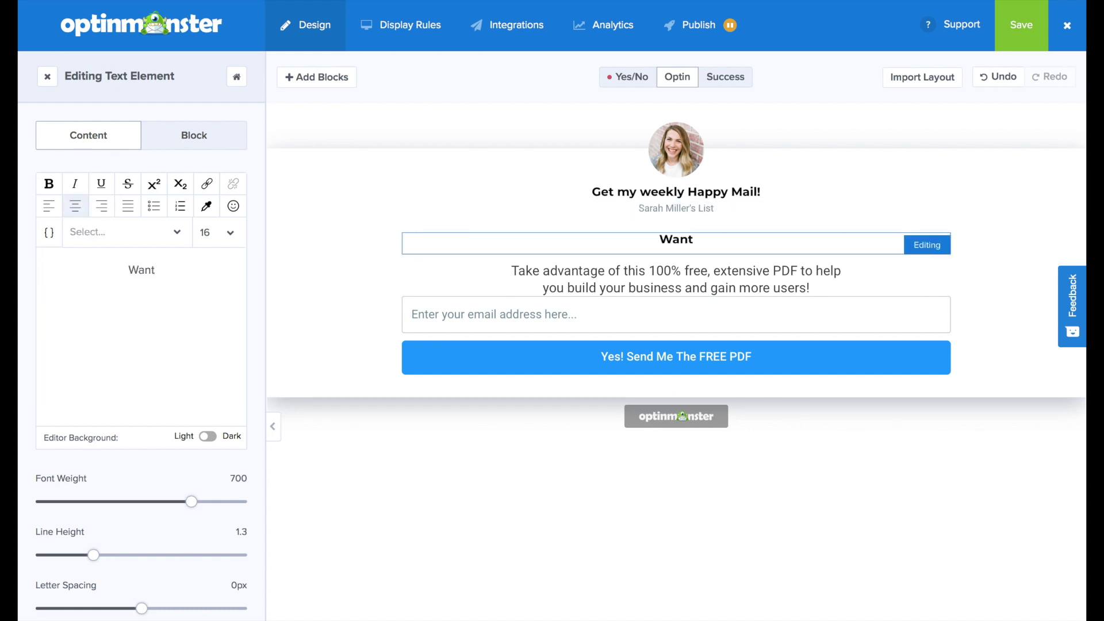
text( a weekly pick-me-up?)
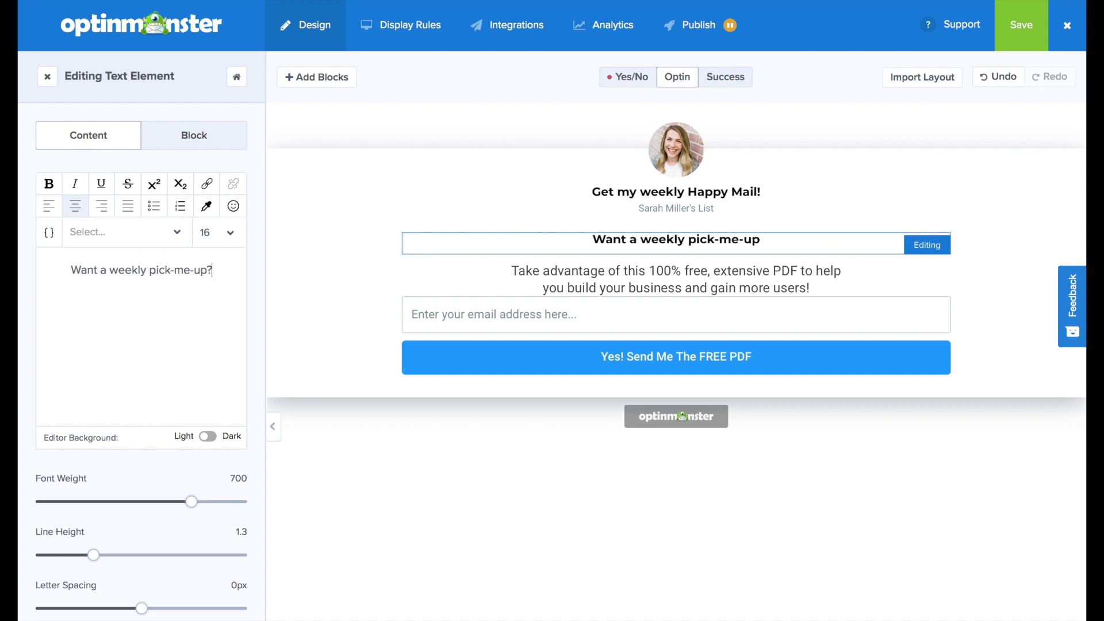
Step: Style the headline at size 40 in Abril Fatface
drag(57, 260, 213, 270)
click(235, 236)
scroll(214, 402, down, 6)
click(221, 380)
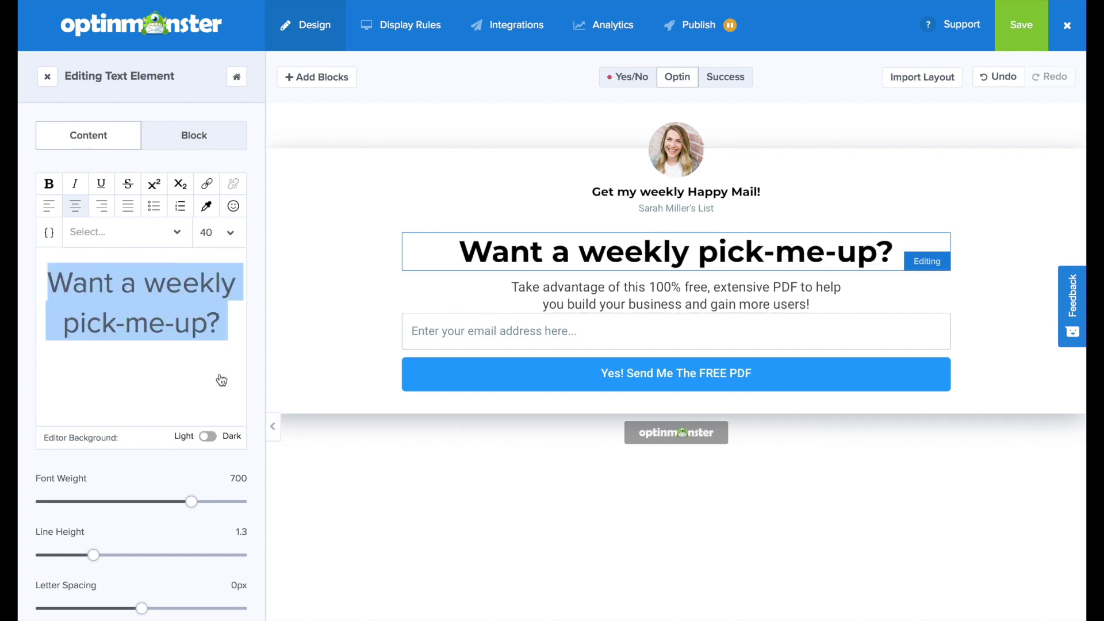
click(173, 232)
scroll(148, 303, down, 3)
click(149, 302)
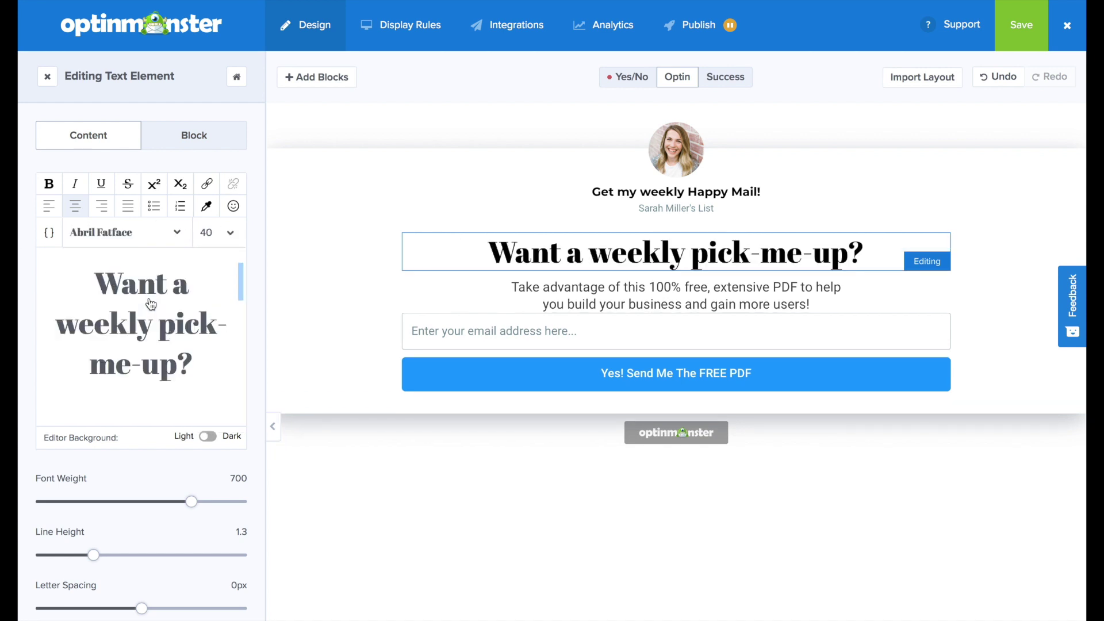
click(208, 234)
click(178, 325)
Step: Replace the subtext with the weekly positivity pitch about favourite quotes and recommendations, ending 'Want in?'
click(808, 307)
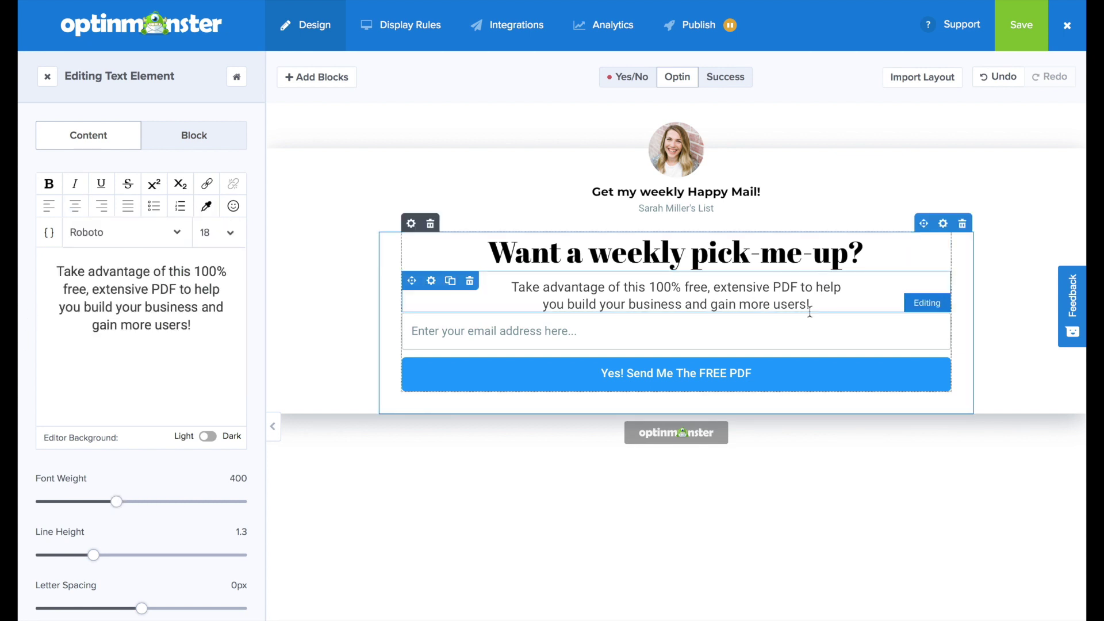
drag(193, 329, 95, 271)
text(Every week)
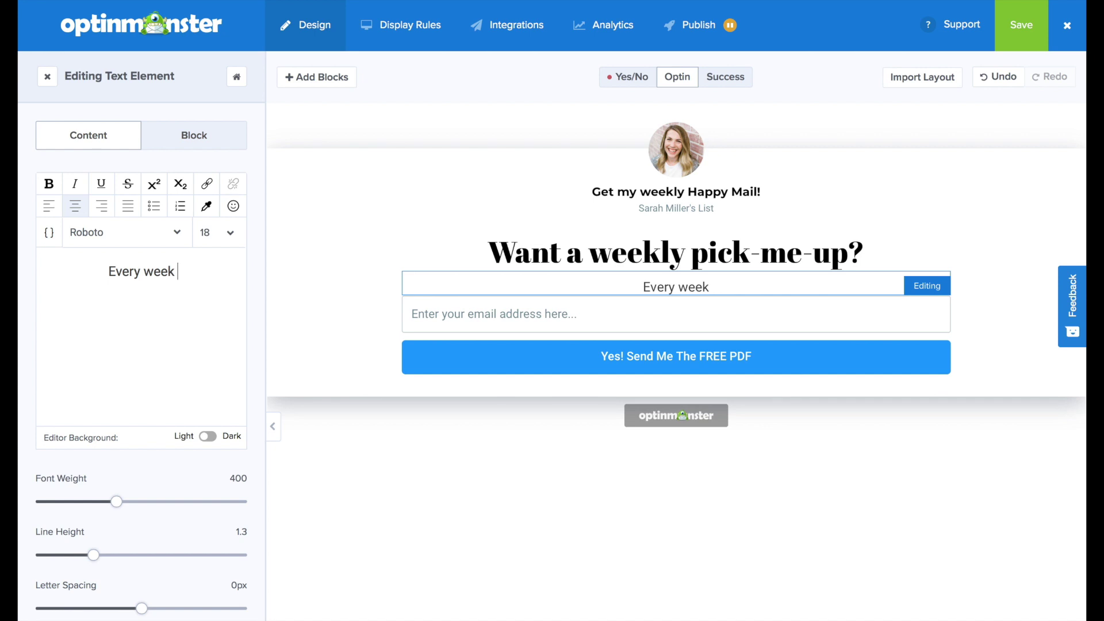
text(  I send out a big dose of positivity,)
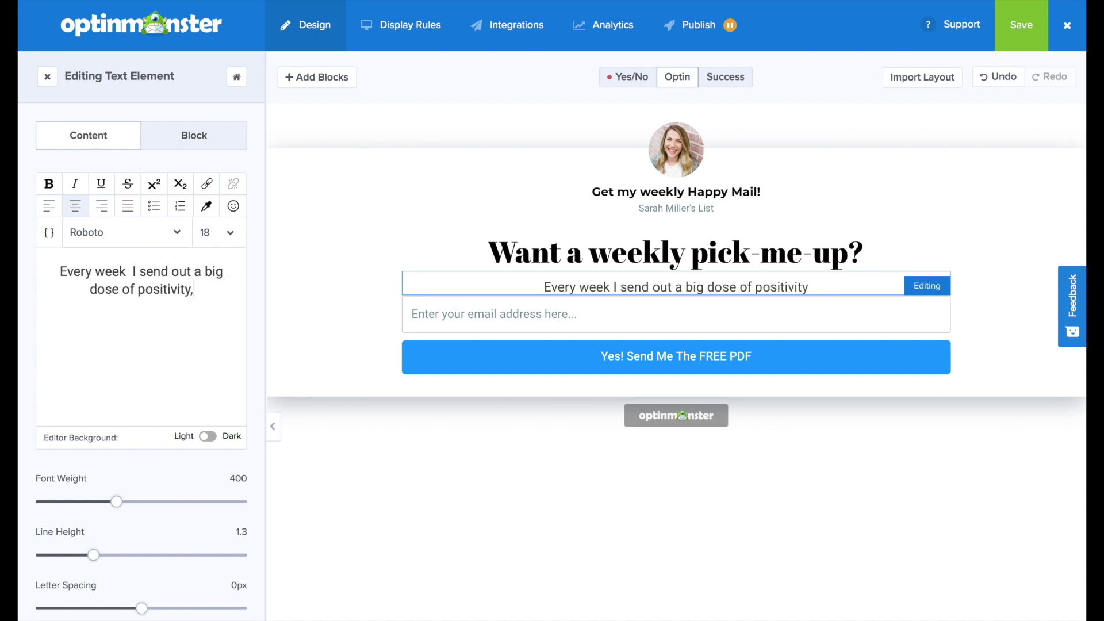
key(BackSpace)
text(. Everything from my favorite quotes, to my)
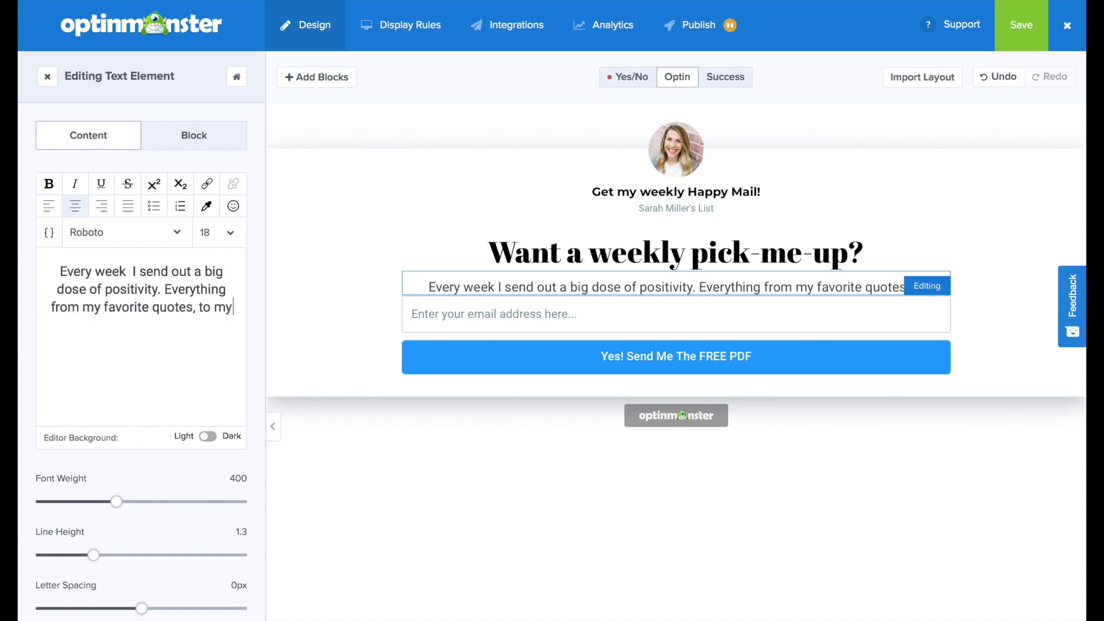
text( best recommendations to make your life a)
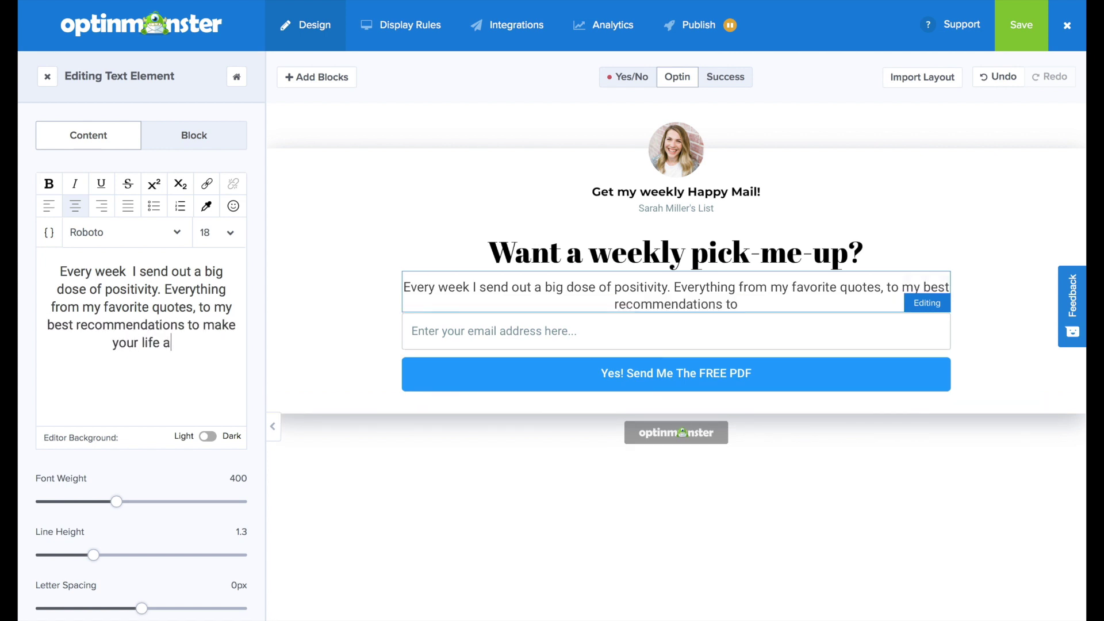
text( little sweeter. Want in?)
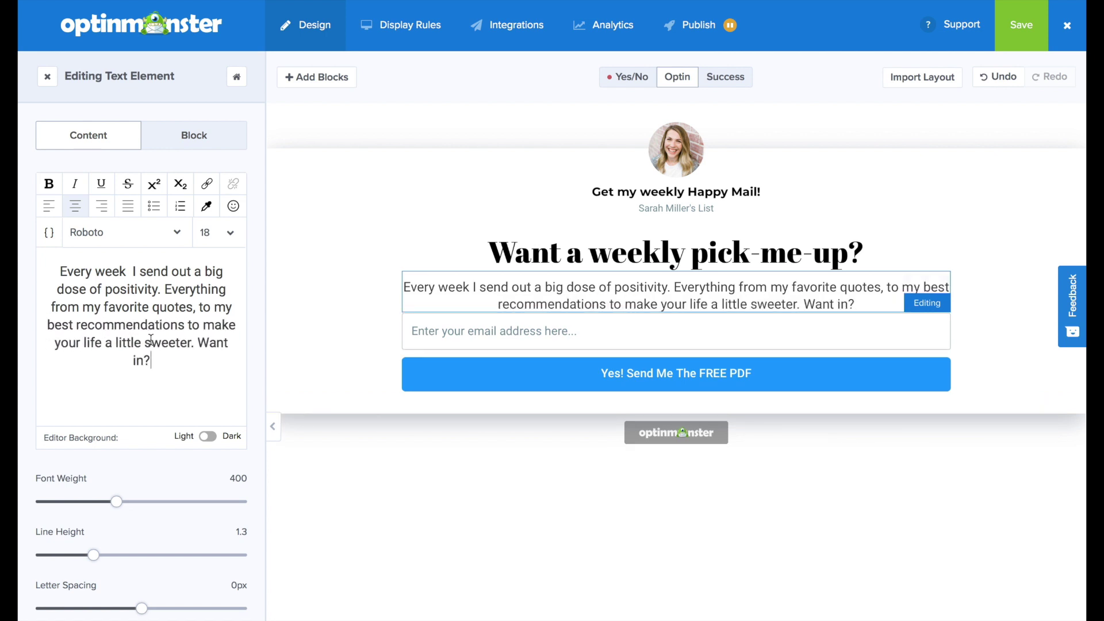
Step: Start retyping the signup button label, which reads 'I want' so far
click(648, 382)
triple_click(198, 361)
text(Sign)
key(BackSpace)
key(BackSpace)
key(BackSpace)
key(BackSpace)
key(BackSpace)
text(I want)
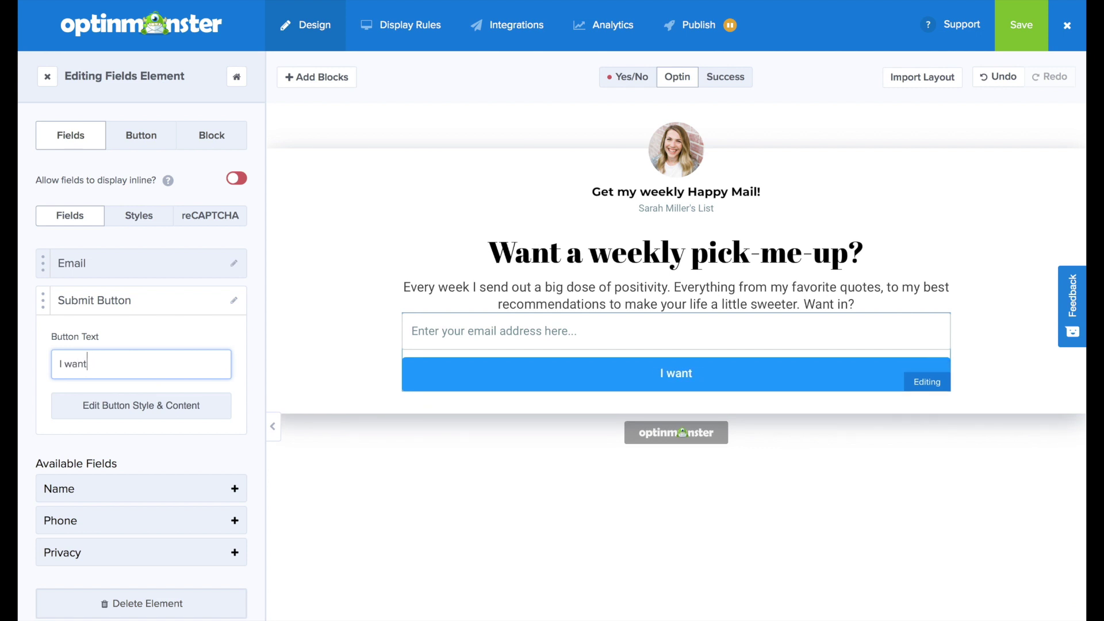
Step: Label the button 'Sign Me Up :)' and set its font to Montserrat at 22px
key(BackSpace)
key(BackSpace)
key(BackSpace)
key(BackSpace)
key(BackSpace)
key(BackSpace)
text(Sing)
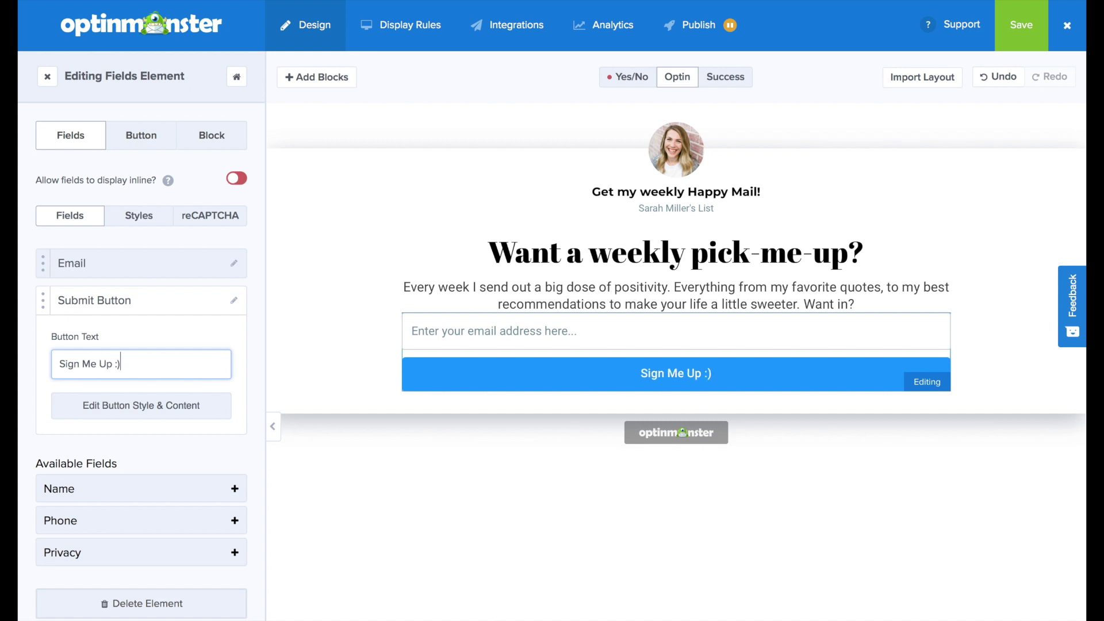
click(172, 406)
scroll(150, 402, down, 3)
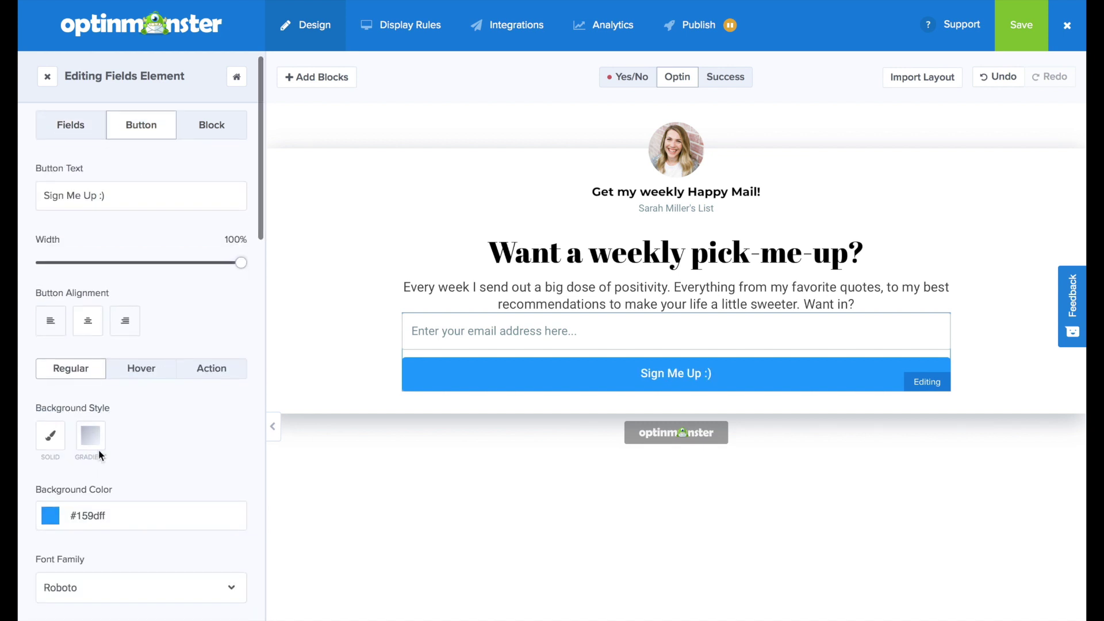
click(111, 431)
scroll(79, 511, down, 2)
scroll(79, 512, up, 8)
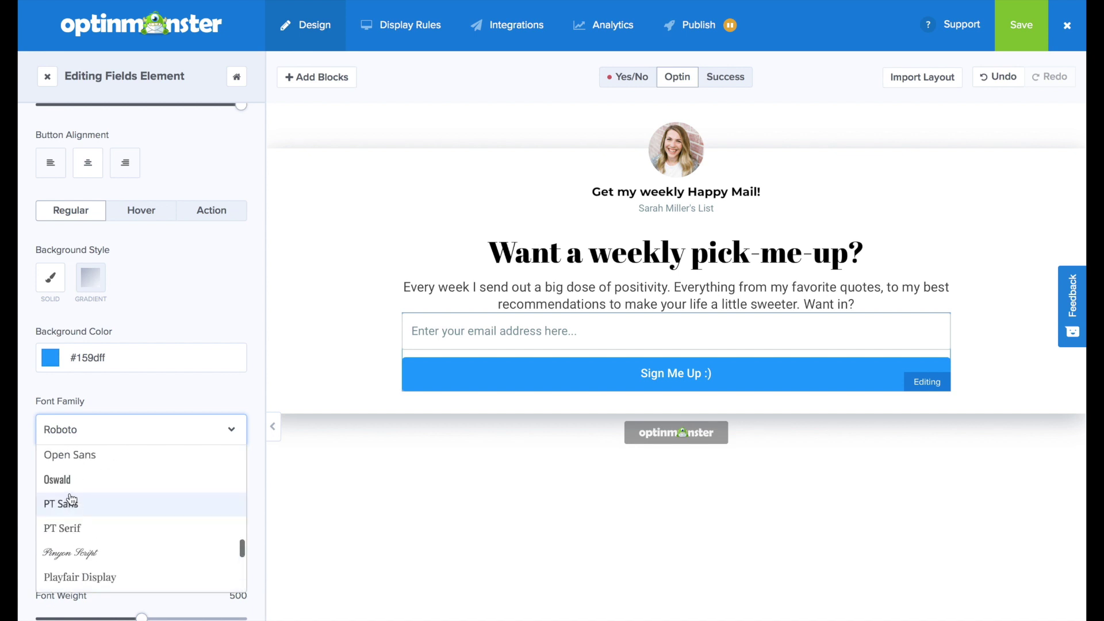
scroll(78, 518, up, 1)
click(74, 563)
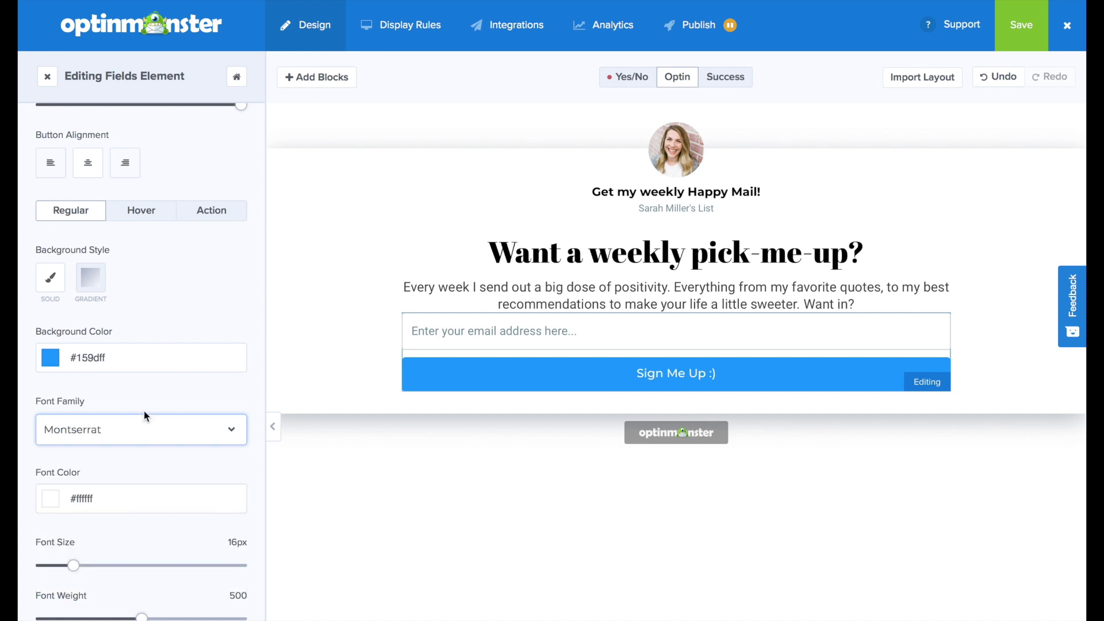
scroll(71, 486, down, 1)
drag(73, 521, 94, 522)
scroll(102, 327, up, 3)
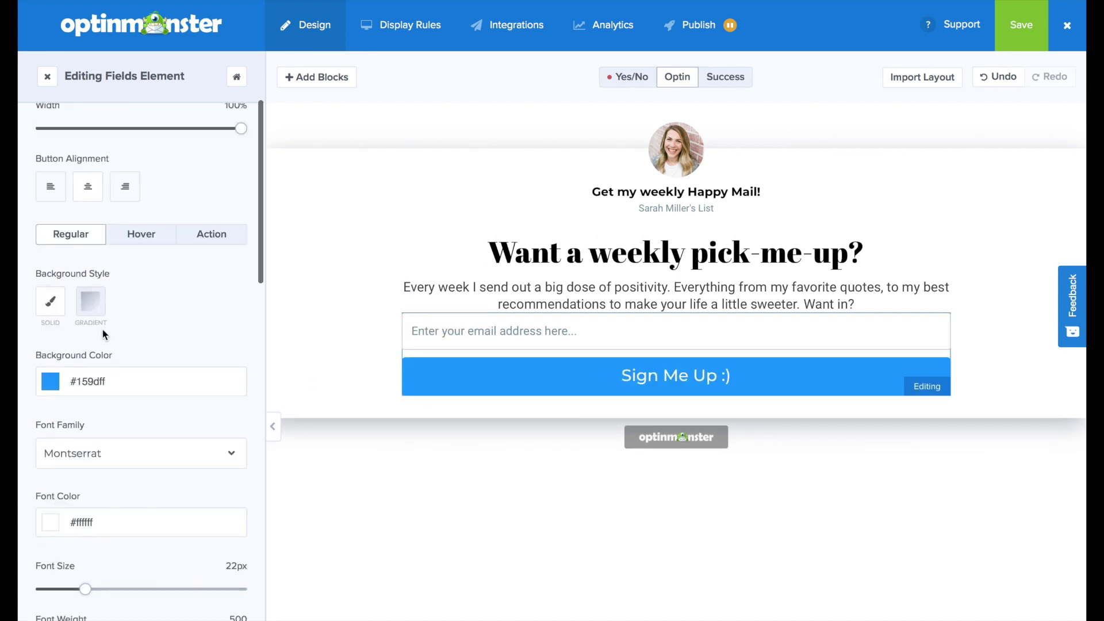
Step: Turn on custom hover styling for the button, copying its regular styles
click(141, 283)
click(236, 321)
click(199, 366)
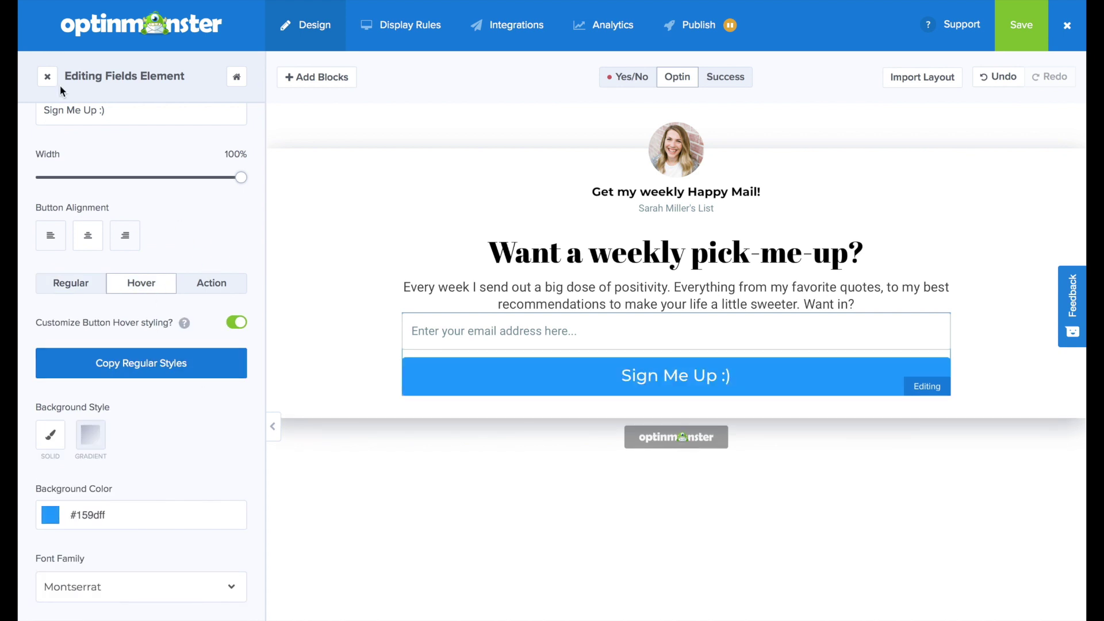
click(676, 253)
Step: Make the headline pink and the subtitle teal Montserrat at weight 600
click(207, 206)
click(198, 414)
click(164, 418)
click(676, 191)
click(178, 232)
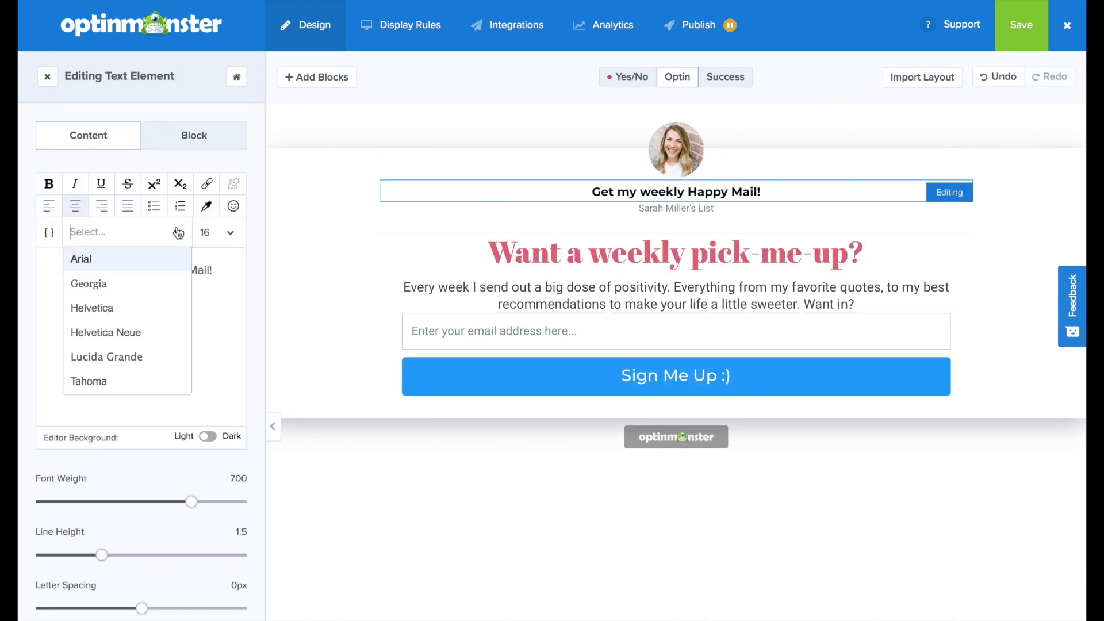
scroll(190, 264, down, 5)
click(187, 261)
click(195, 502)
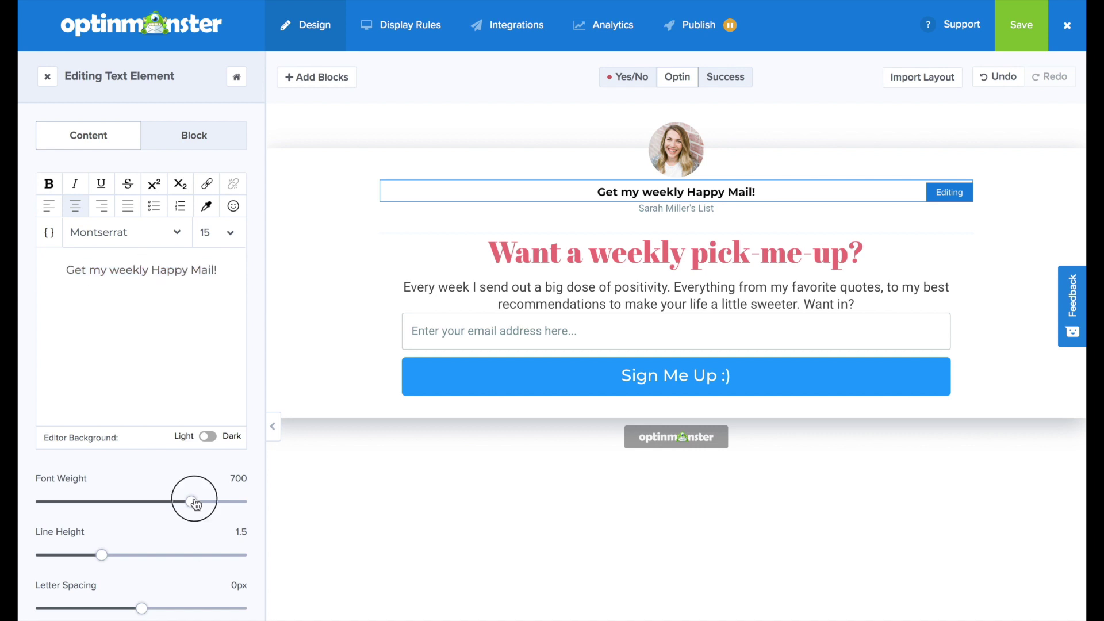
drag(195, 502, 168, 502)
triple_click(141, 269)
click(206, 205)
click(554, 381)
Step: Set the button background to teal #509890 and review its hover styling
click(50, 348)
click(214, 432)
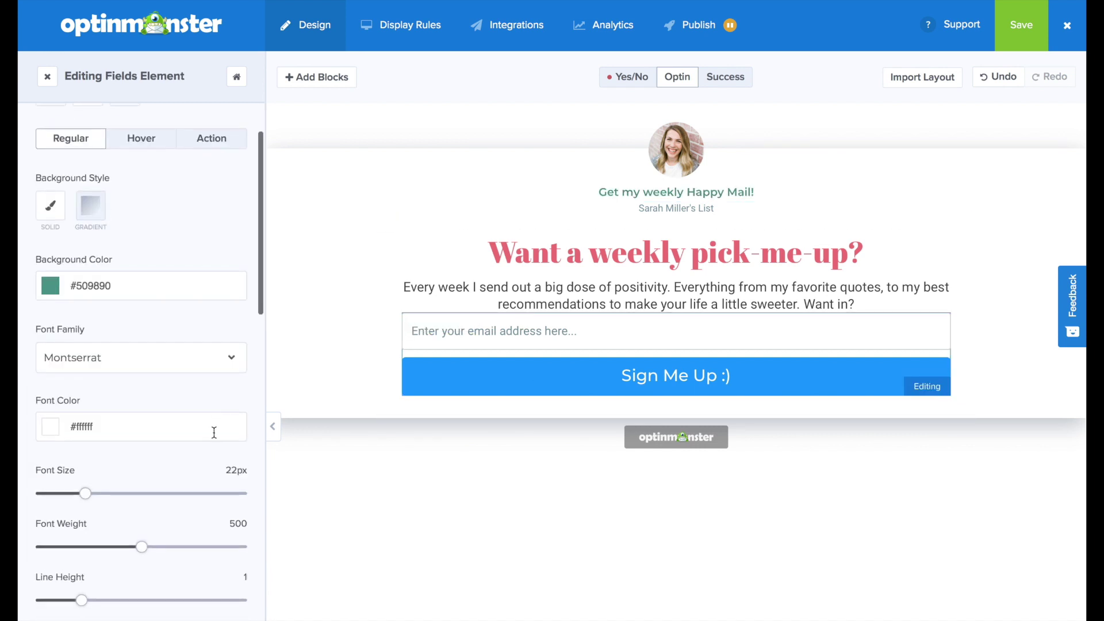
scroll(214, 432, up, 5)
click(140, 332)
click(236, 374)
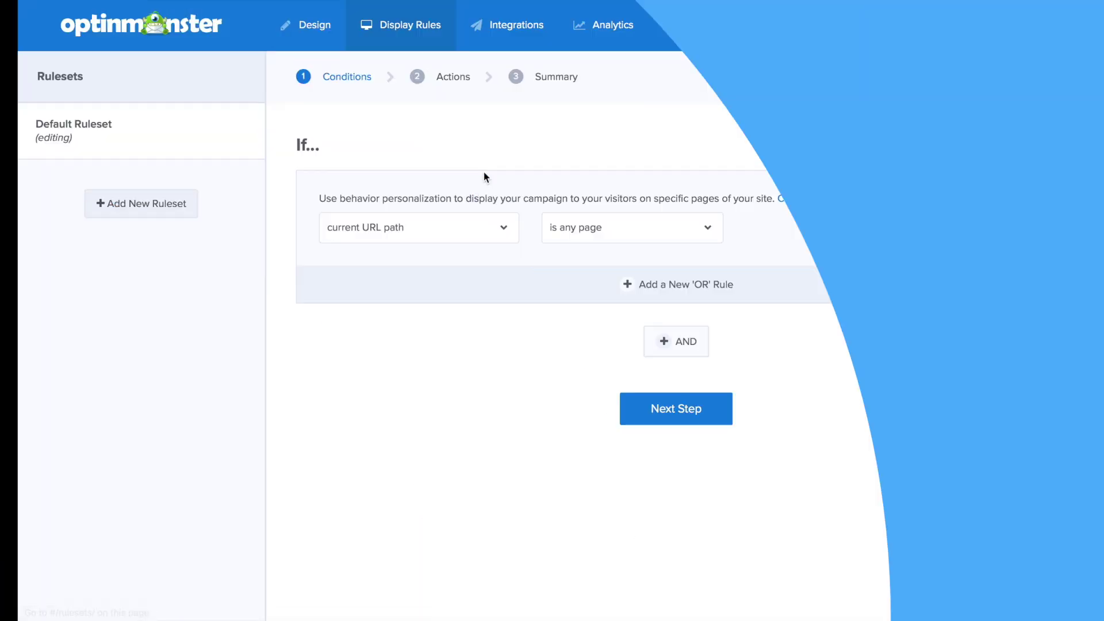
Step: Add a display rule showing the Optin view when the URL path contains 'blog'
click(652, 231)
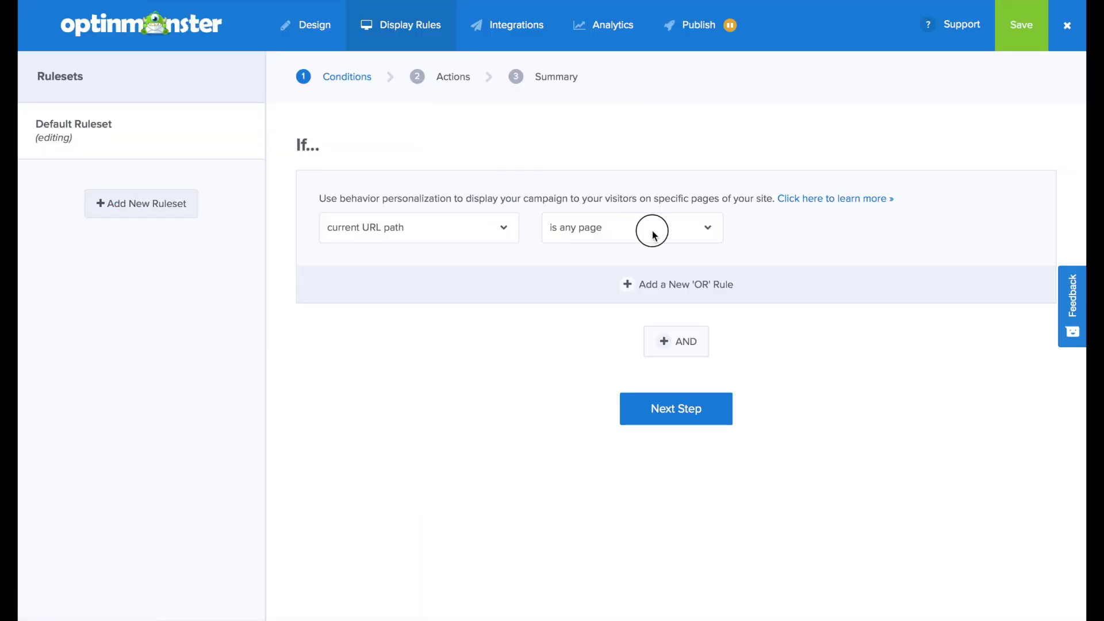
click(614, 374)
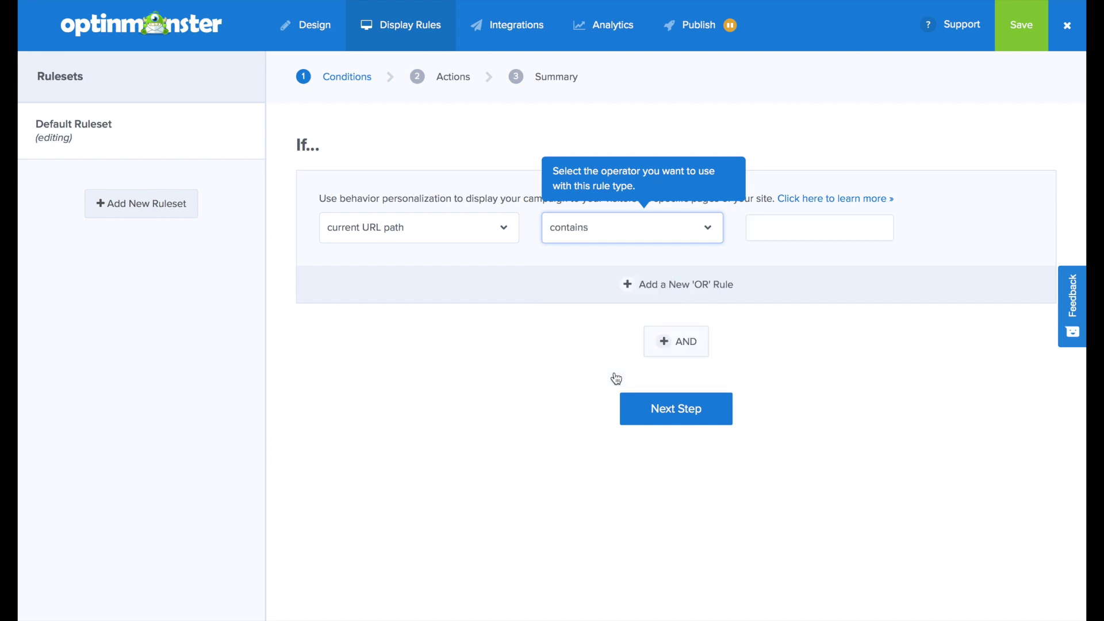
click(833, 230)
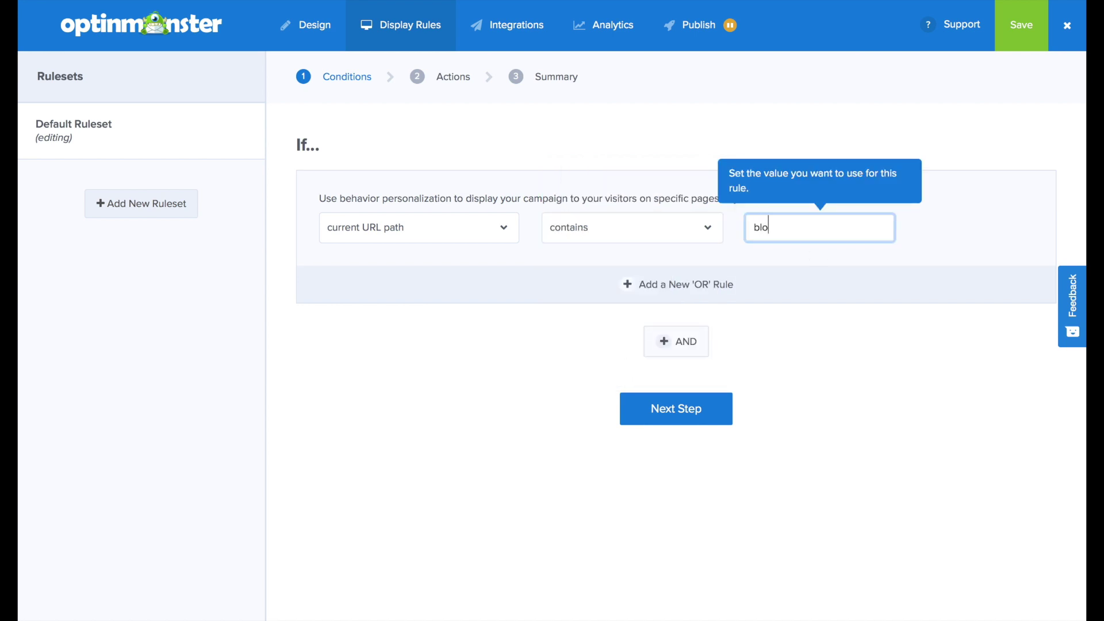
click(726, 414)
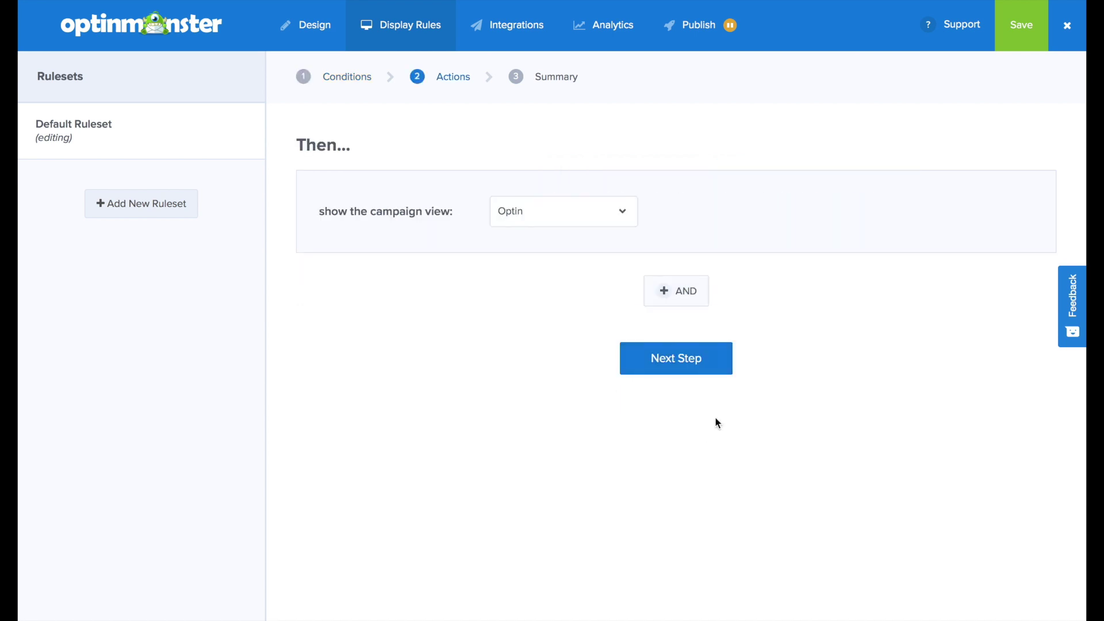
click(665, 369)
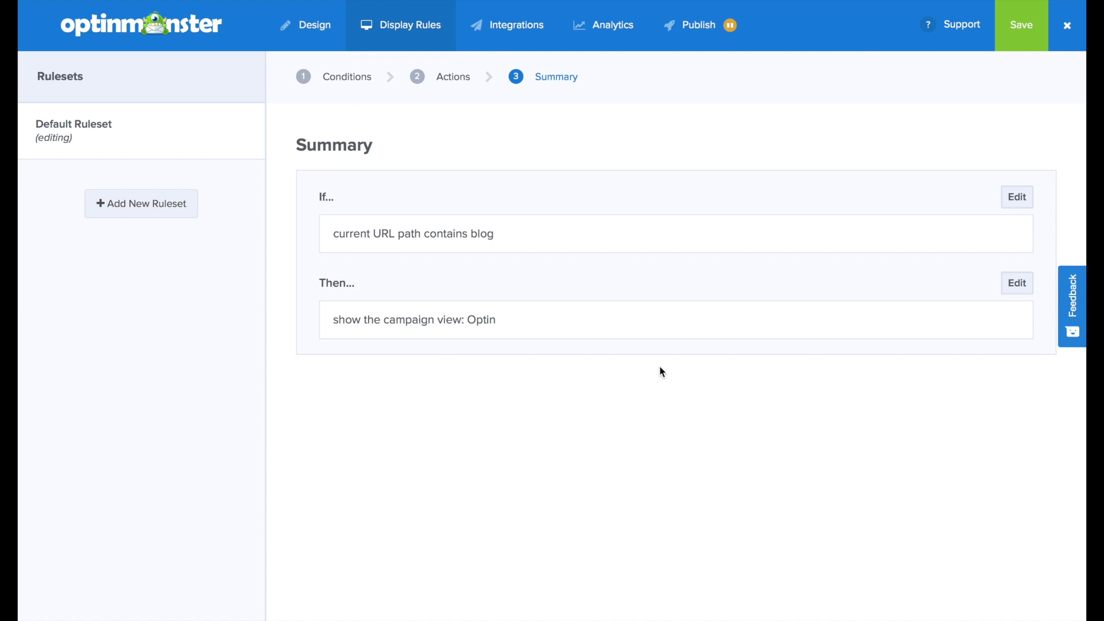
click(526, 44)
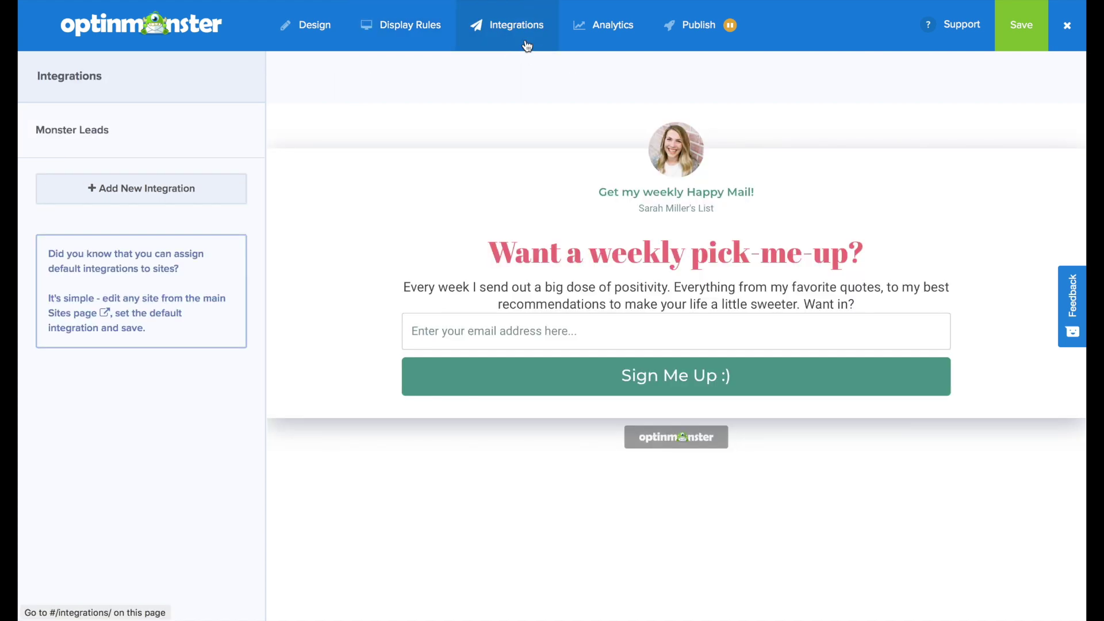
Step: Connect Constant Contact via the existing account and send signups to the General Interest list
click(191, 188)
click(160, 158)
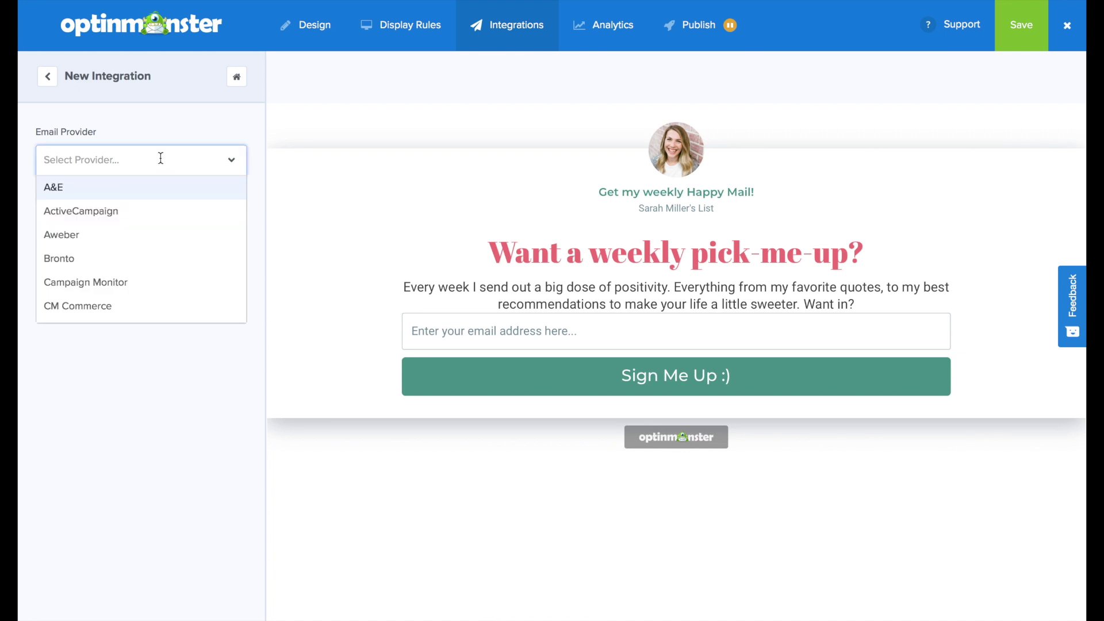
text(Con)
click(89, 211)
click(145, 244)
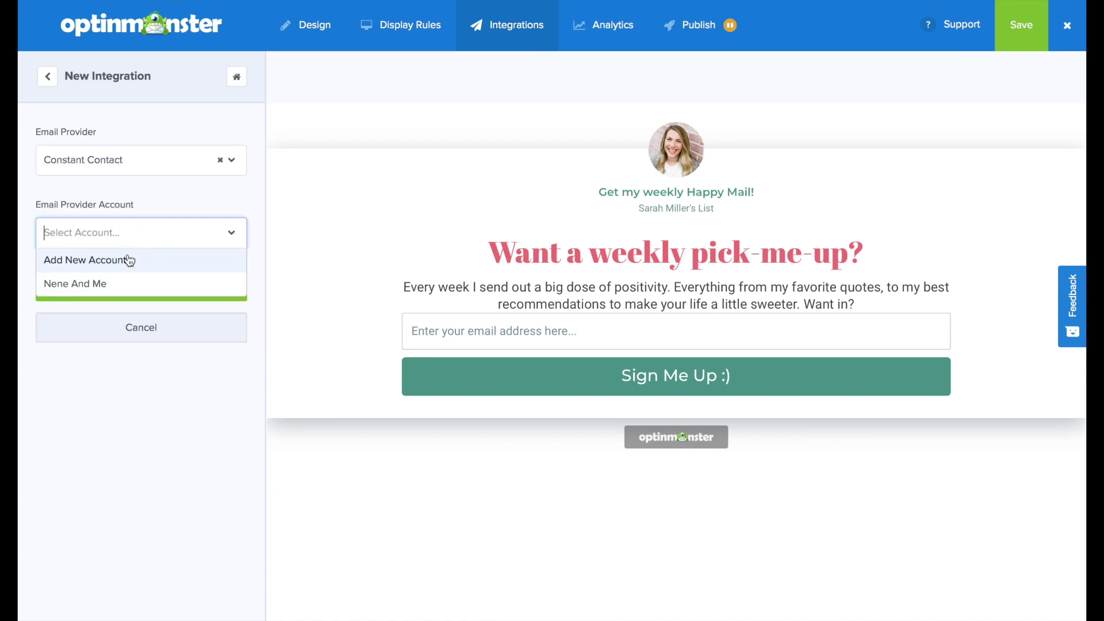
click(117, 283)
click(118, 285)
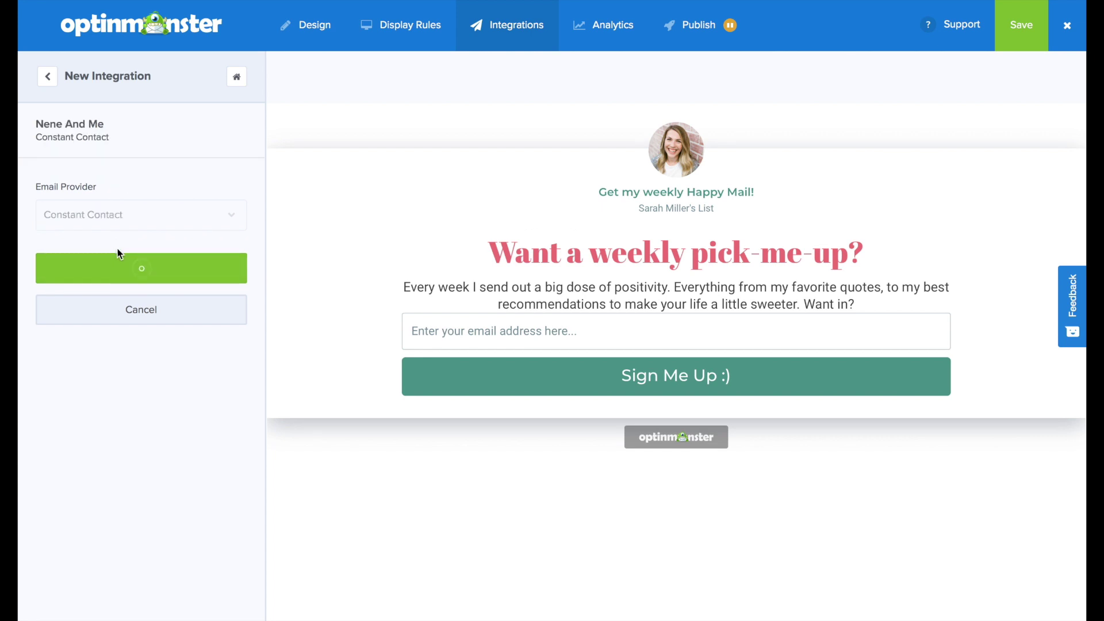
click(119, 363)
click(102, 388)
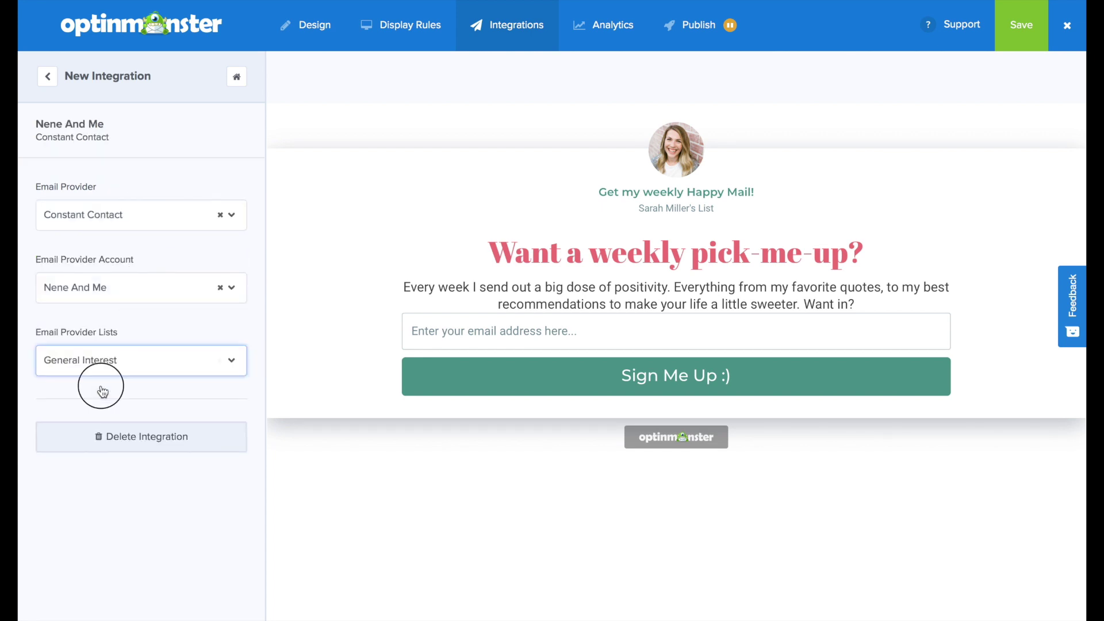
click(601, 26)
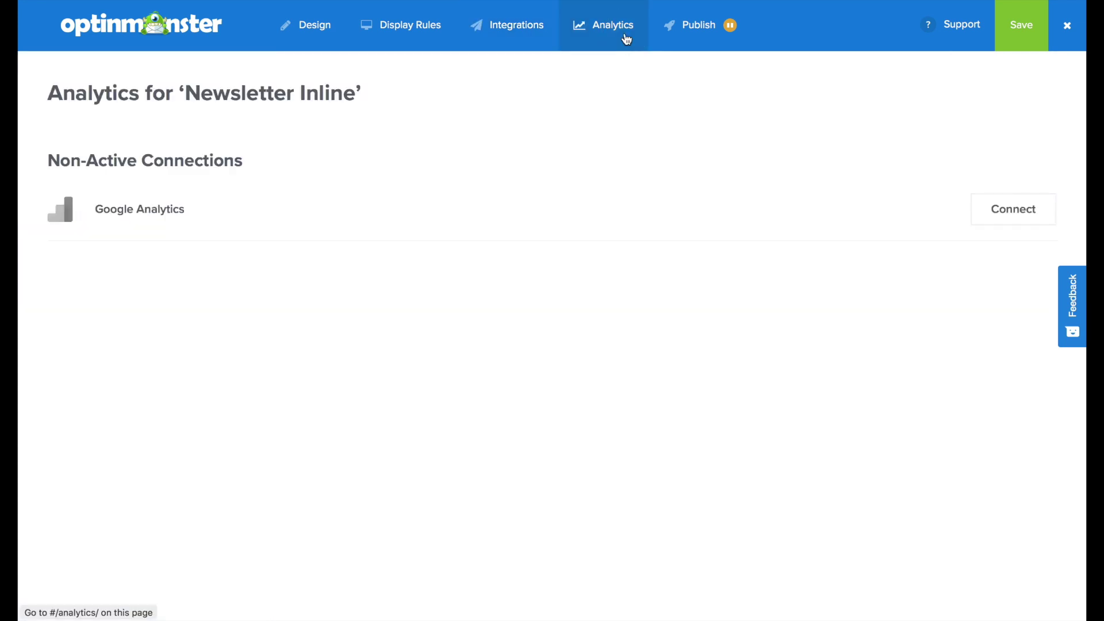
Step: Connect Google Analytics using the Comunidad Esencial account and All Web Site Data profile
click(1010, 205)
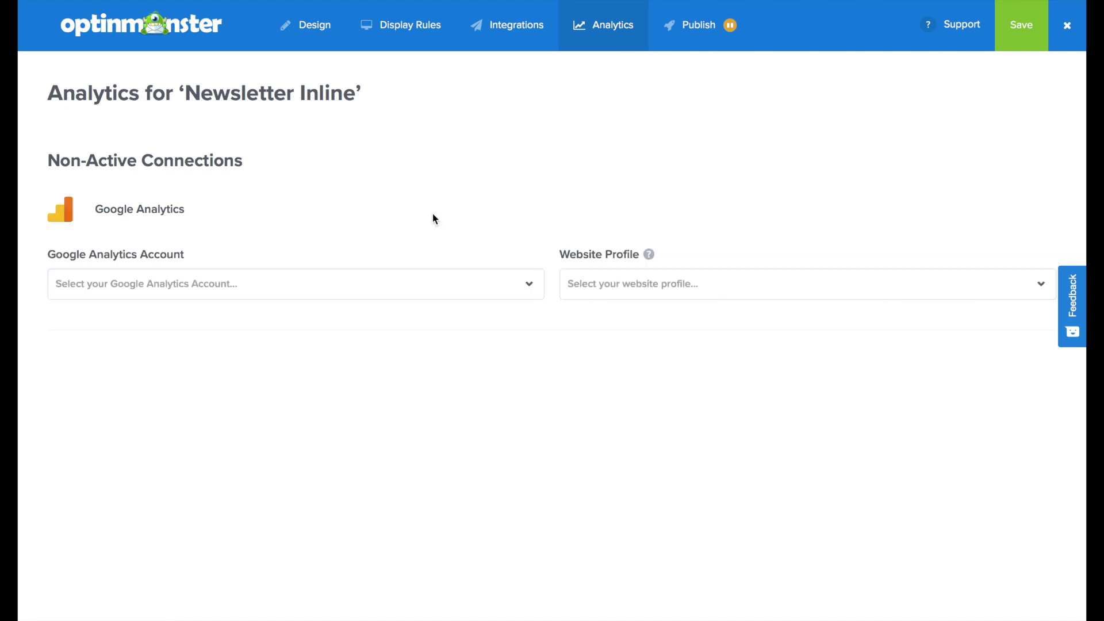
click(383, 279)
click(299, 403)
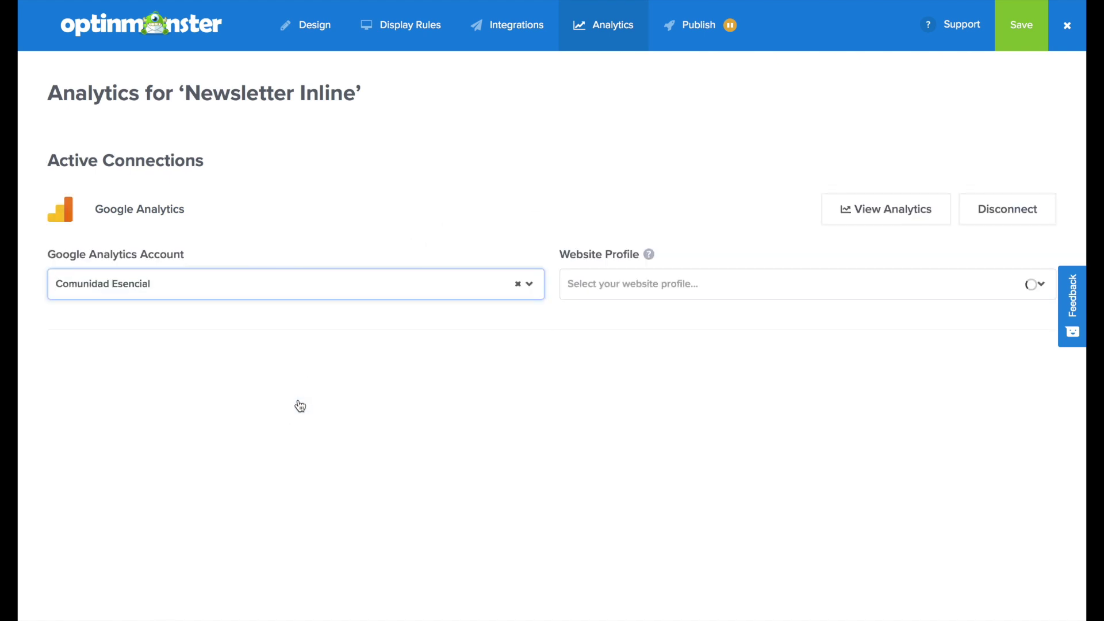
click(624, 294)
click(615, 323)
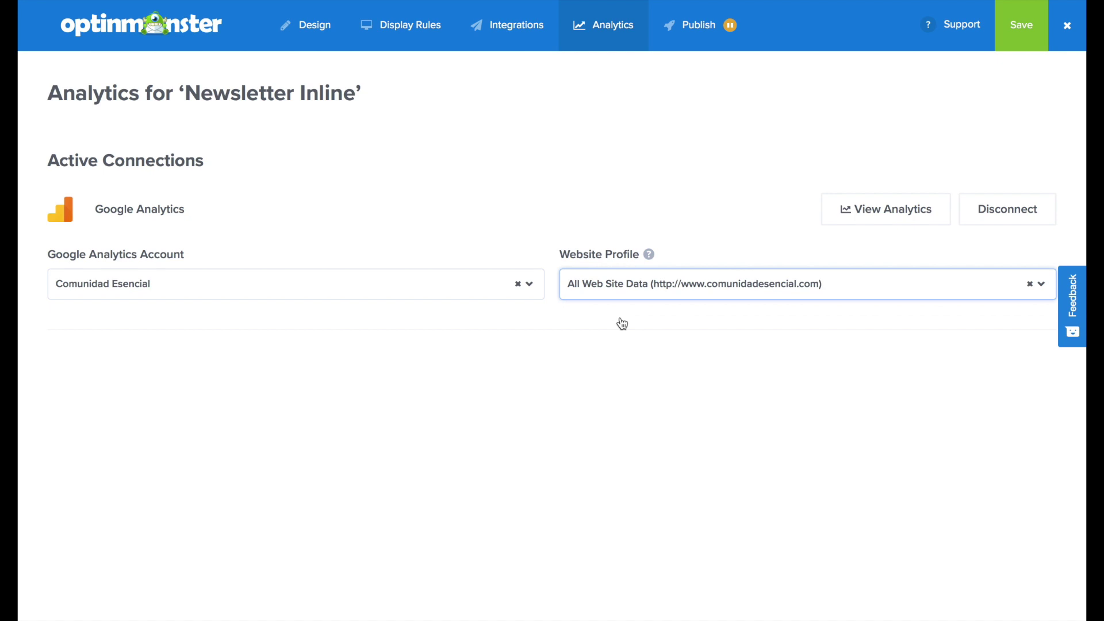
click(710, 38)
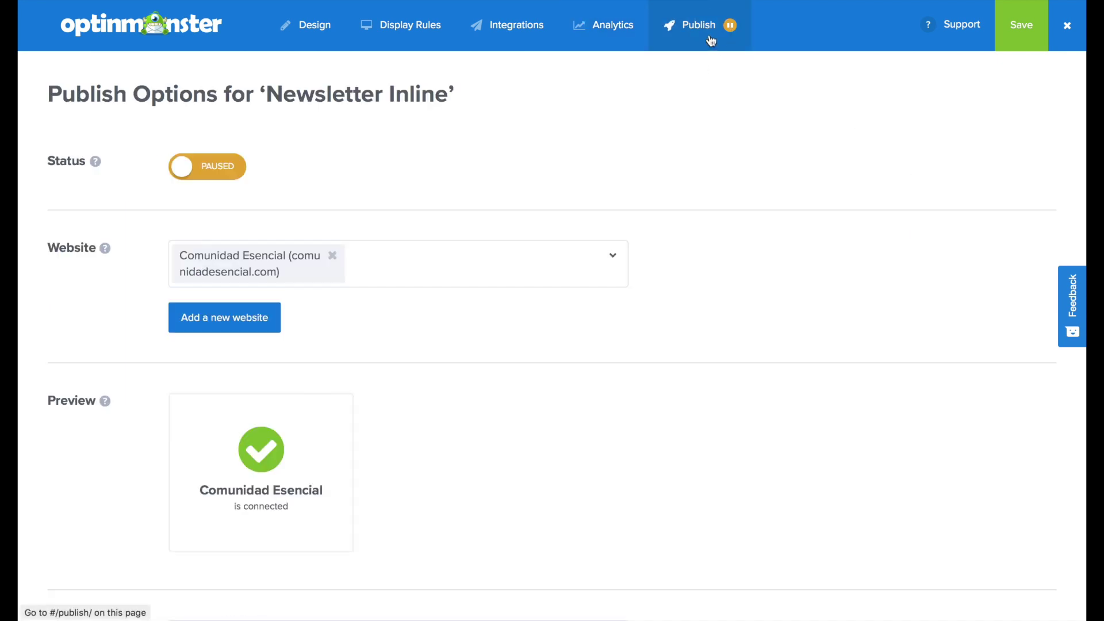
Step: Switch the Newsletter Inline campaign from Paused to Live and scroll down to its platform embed code
click(234, 165)
scroll(417, 239, down, 3)
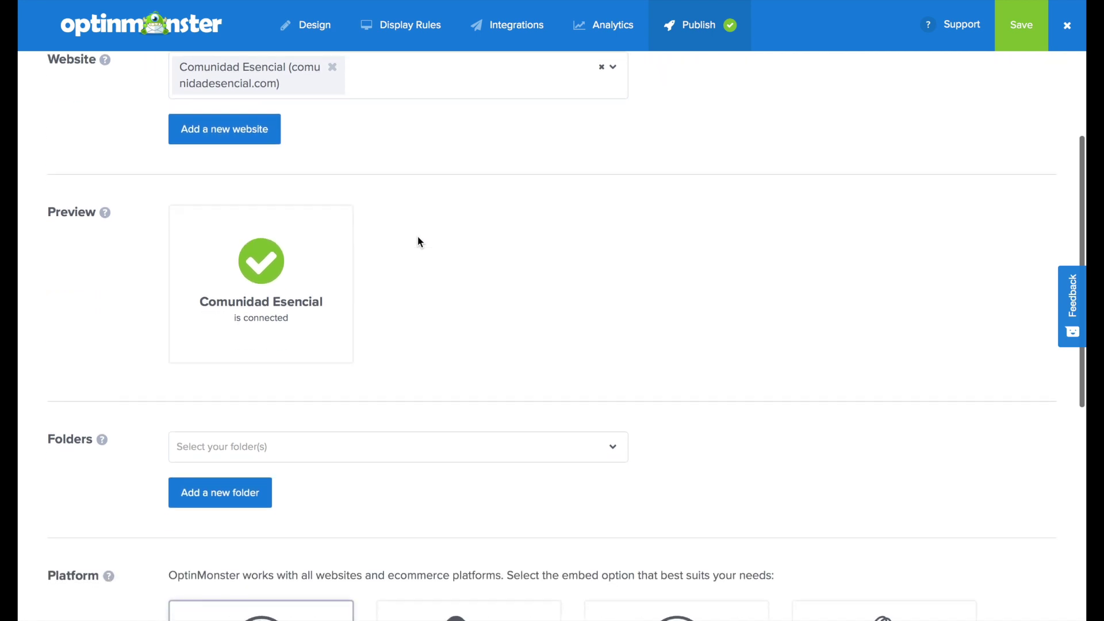
scroll(418, 239, down, 7)
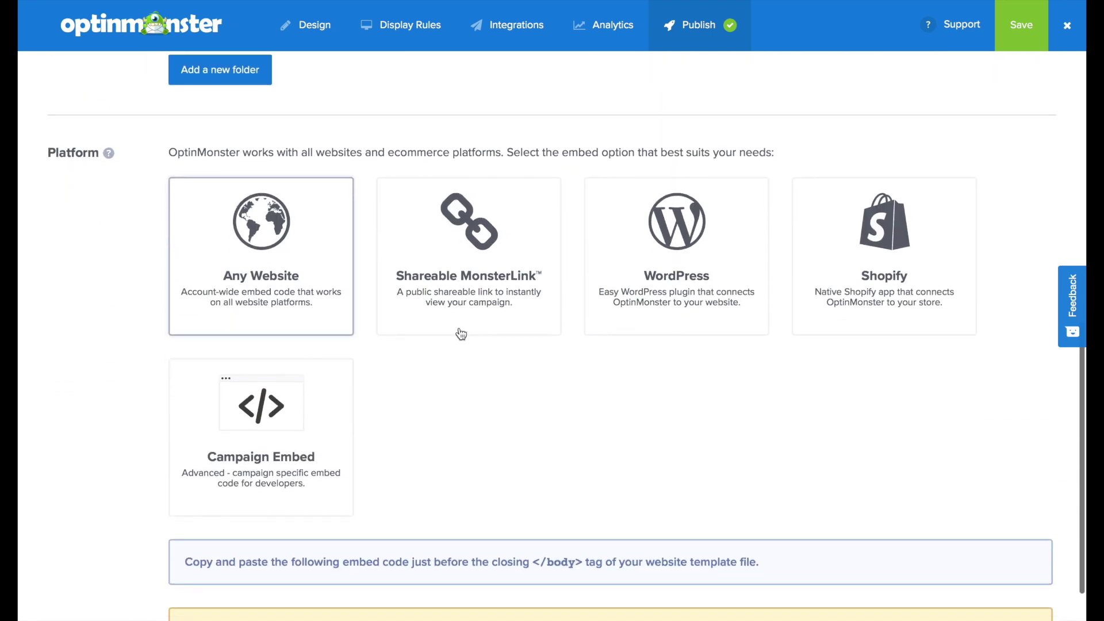
scroll(459, 368, down, 3)
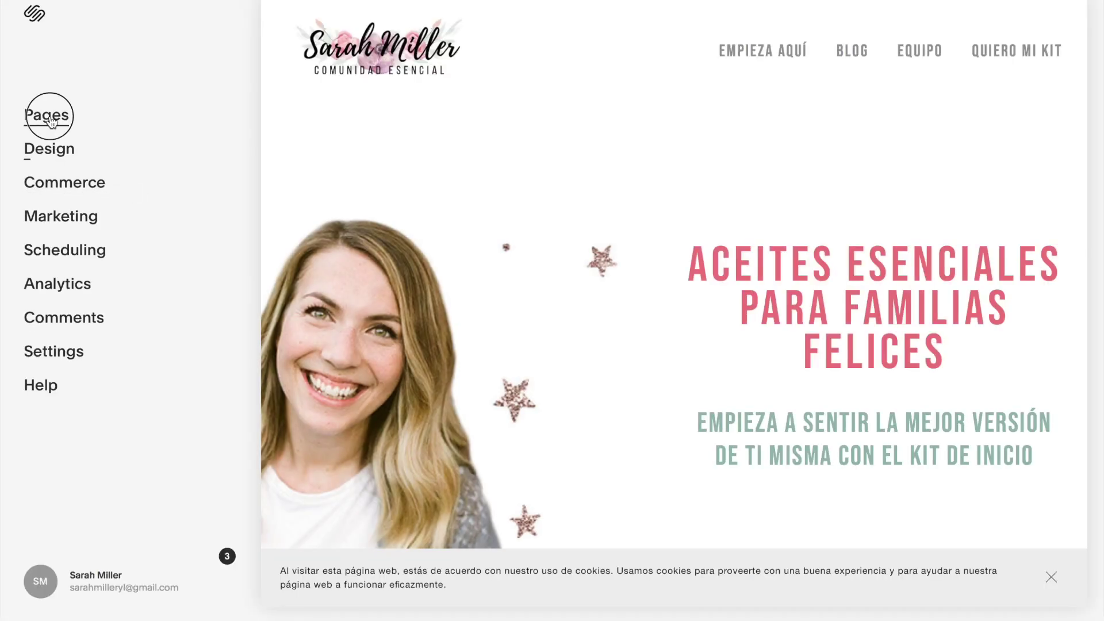
Step: Open Post 6 from Pages > Blog for editing and open the block picker below its text
click(51, 120)
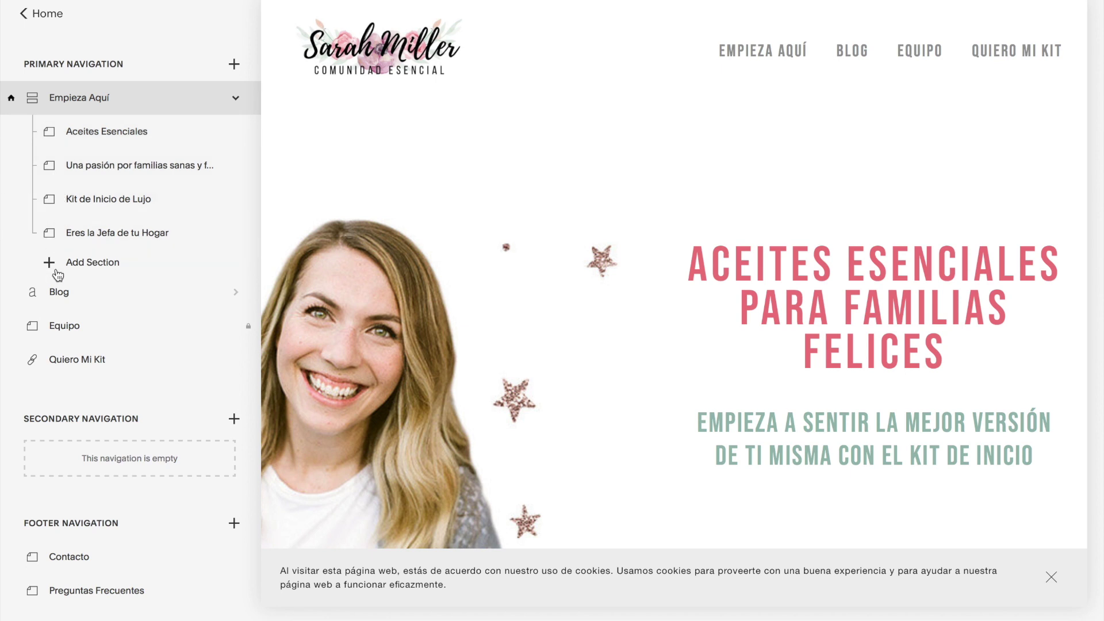
click(58, 293)
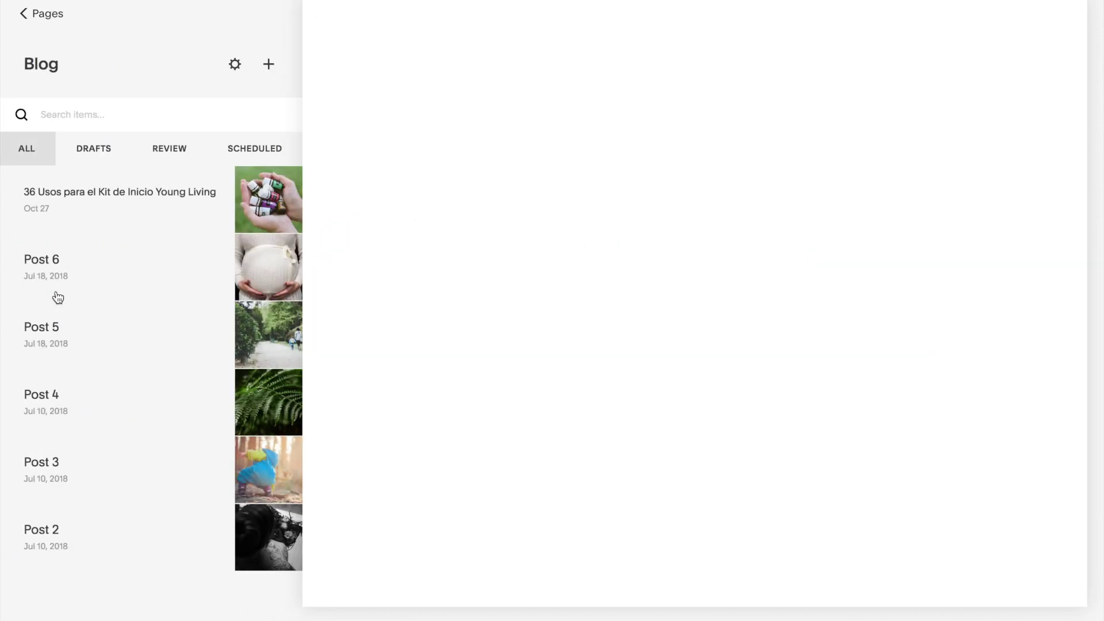
click(63, 278)
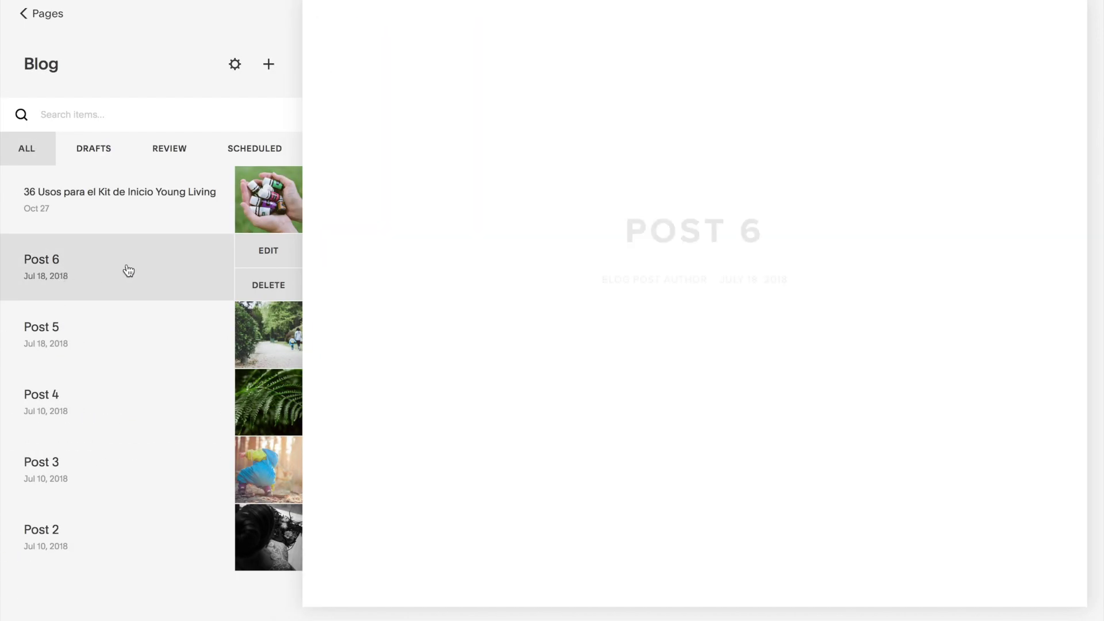
click(265, 256)
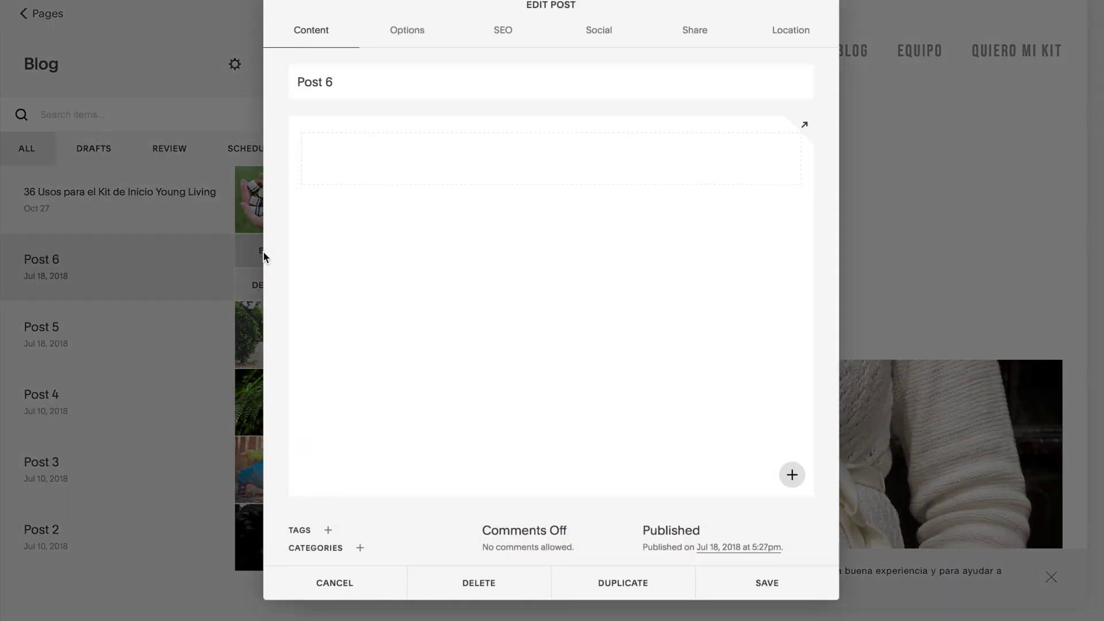
scroll(744, 288, down, 5)
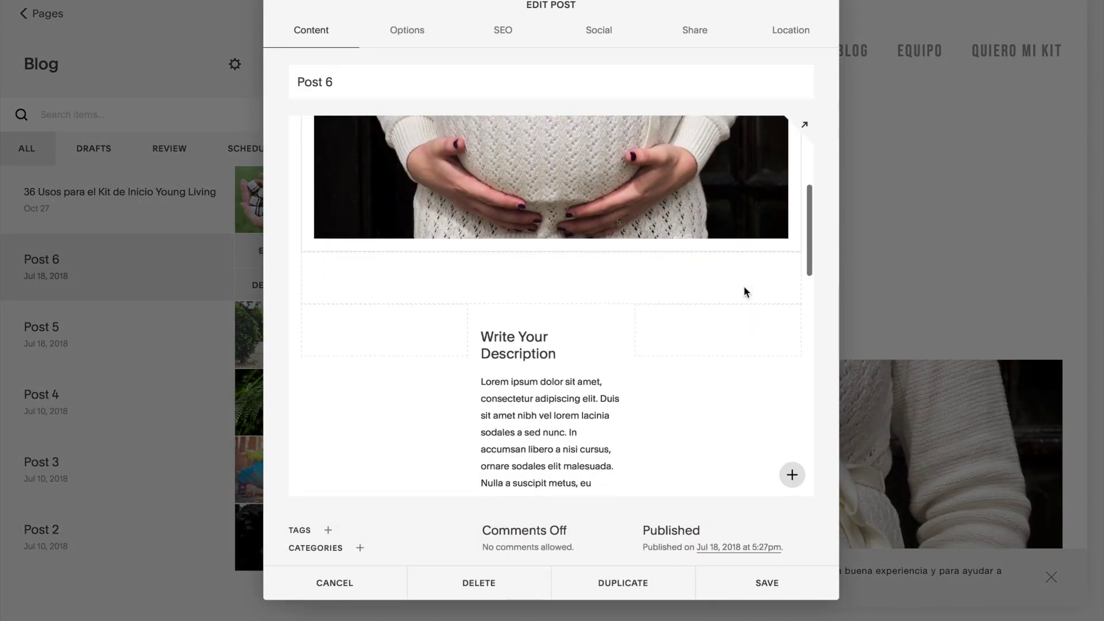
click(743, 285)
click(343, 402)
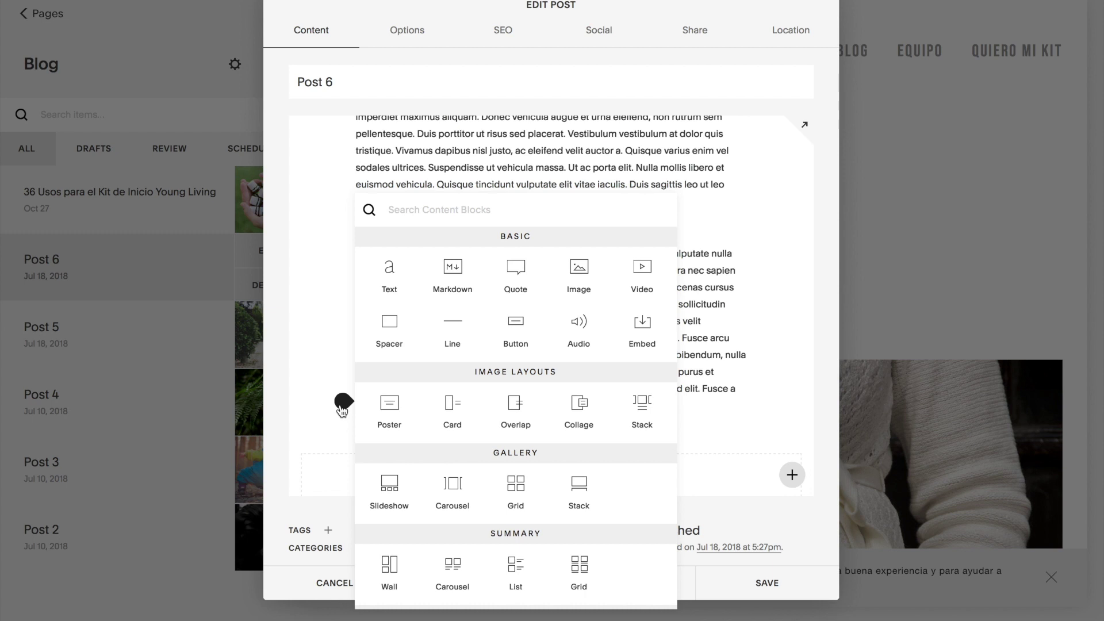
Step: Insert a Code block holding the OptinMonster embed script below the text, then save Post 6
scroll(443, 423, down, 5)
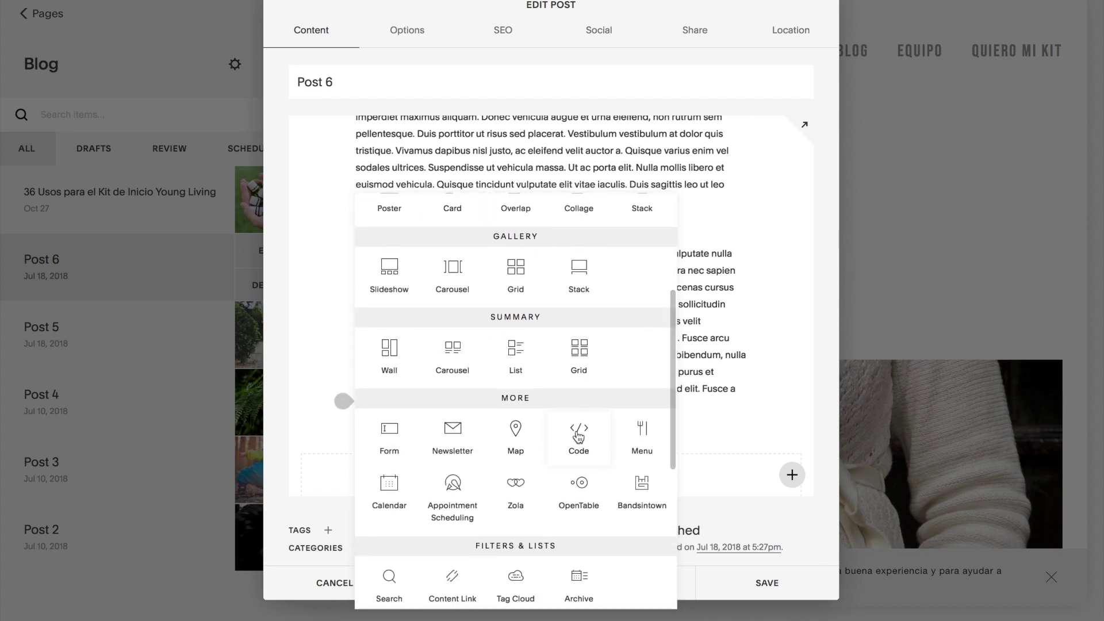
click(578, 437)
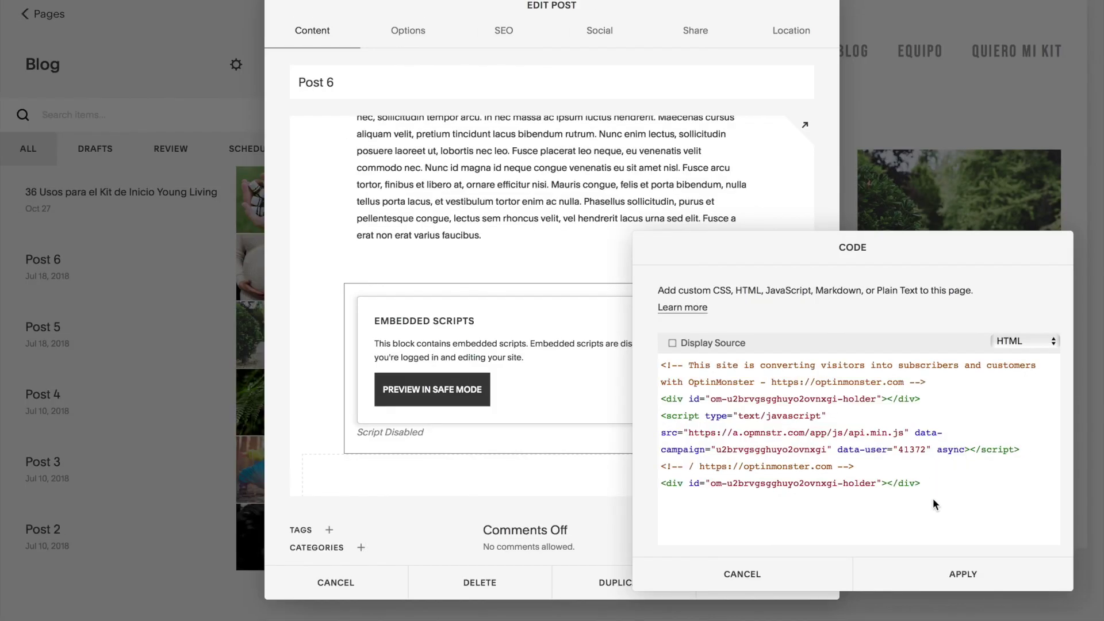
click(956, 581)
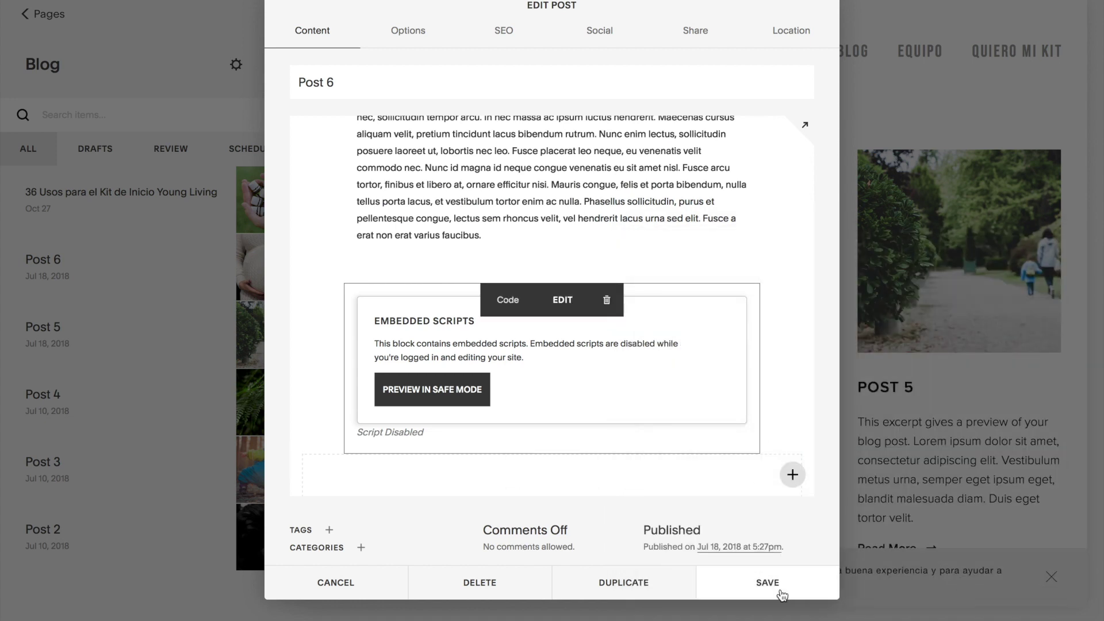
click(781, 592)
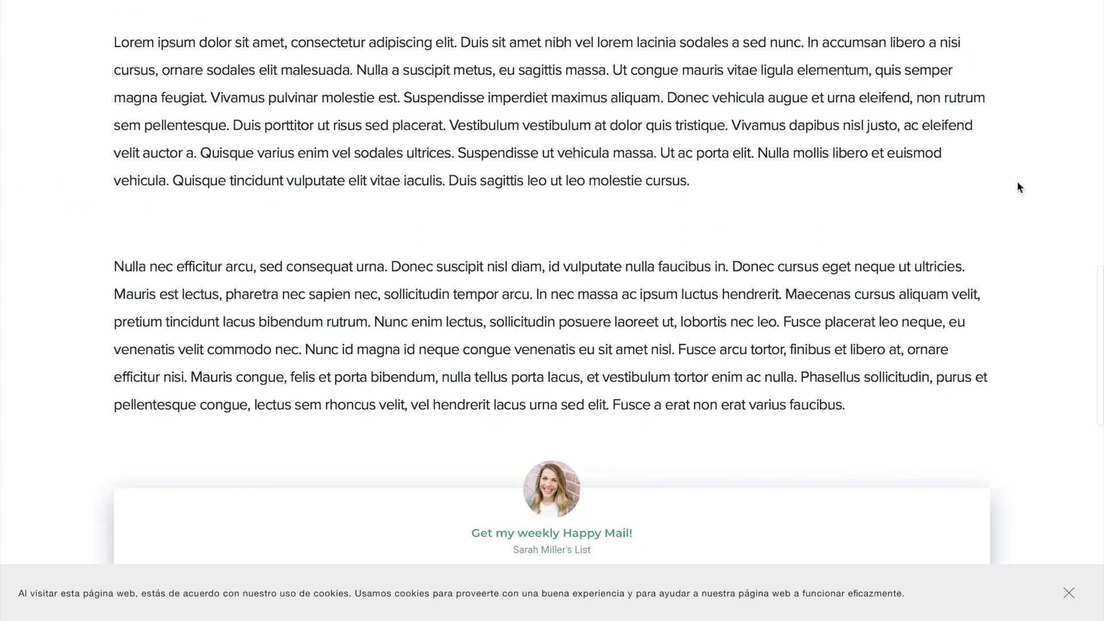
Step: Scroll the published Post 6 to check the 'Want a weekly pick-me-up?' sign-up form renders
scroll(1018, 187, down, 6)
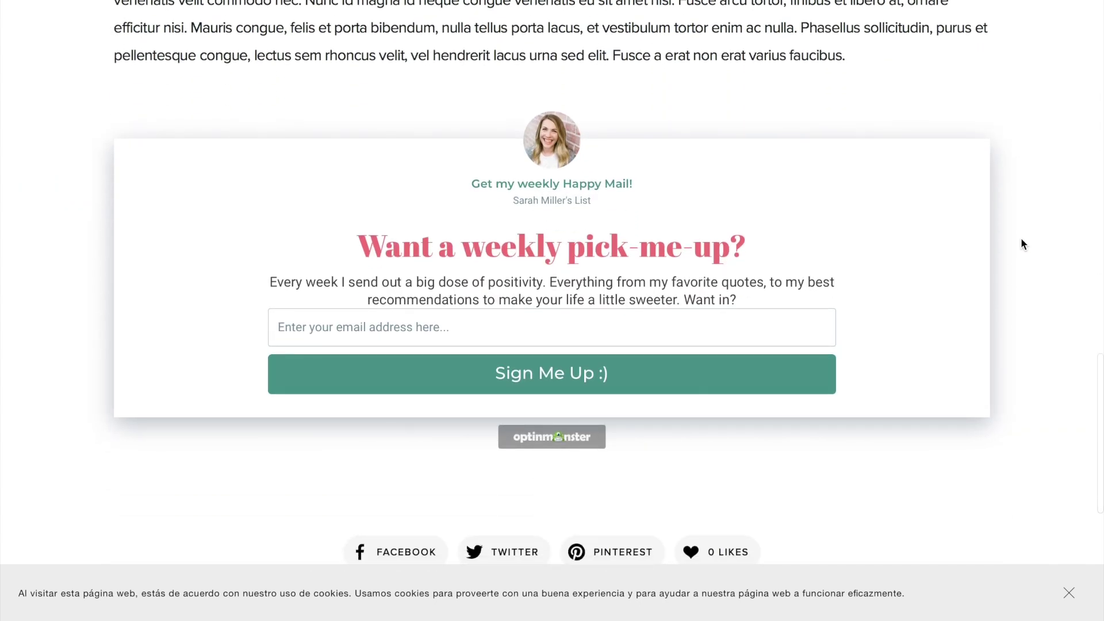
scroll(1021, 240, down, 1)
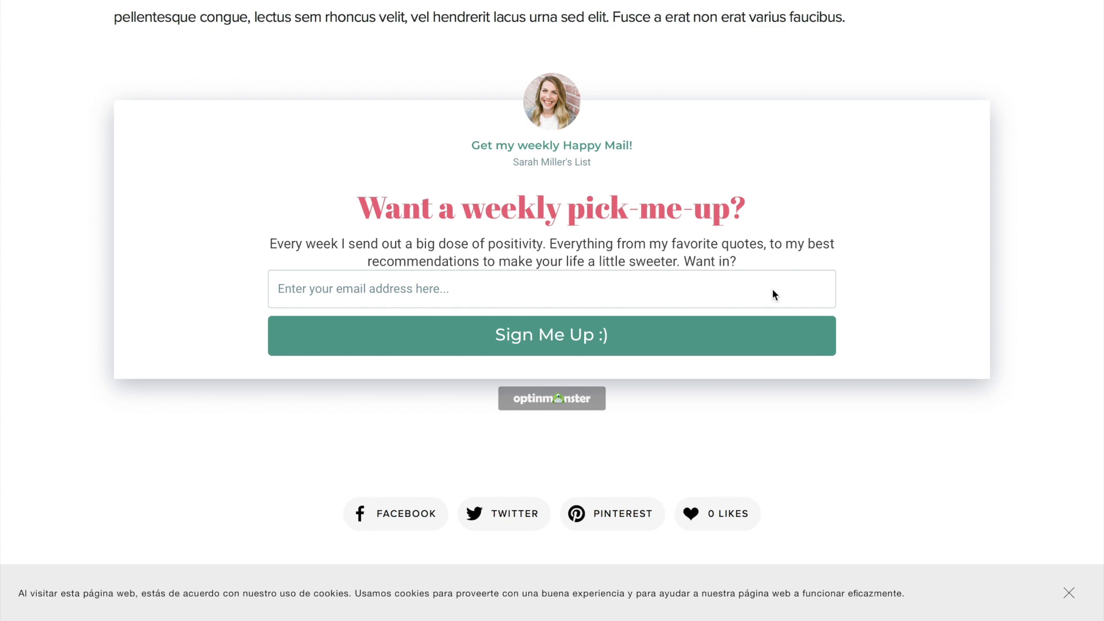